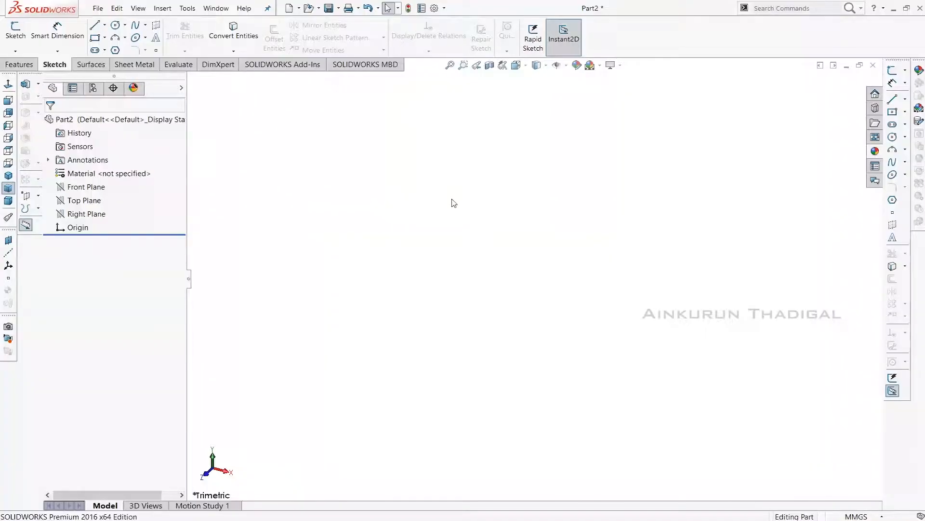
Step: Sketch a center rectangle about 185 by 103 mm on the Top Plane at the origin and extrude it 10 mm
left_click(16, 31)
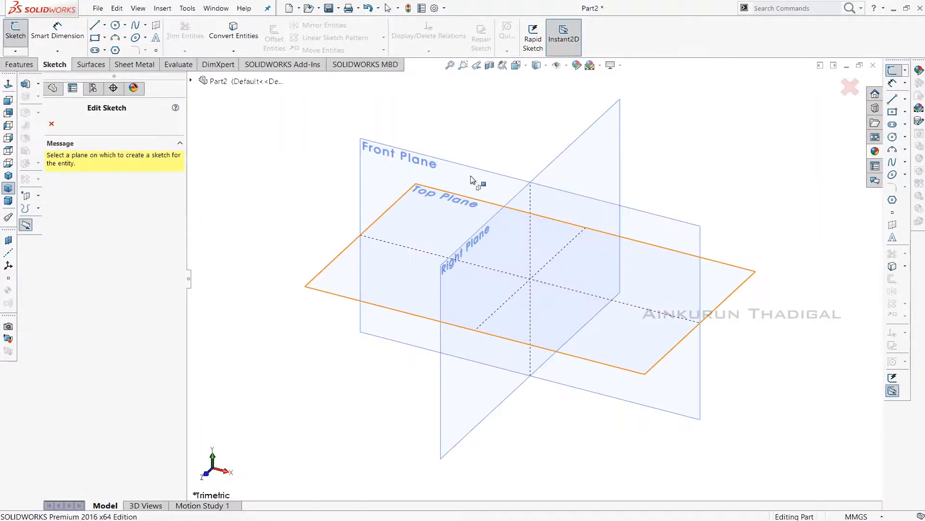
left_click(347, 280)
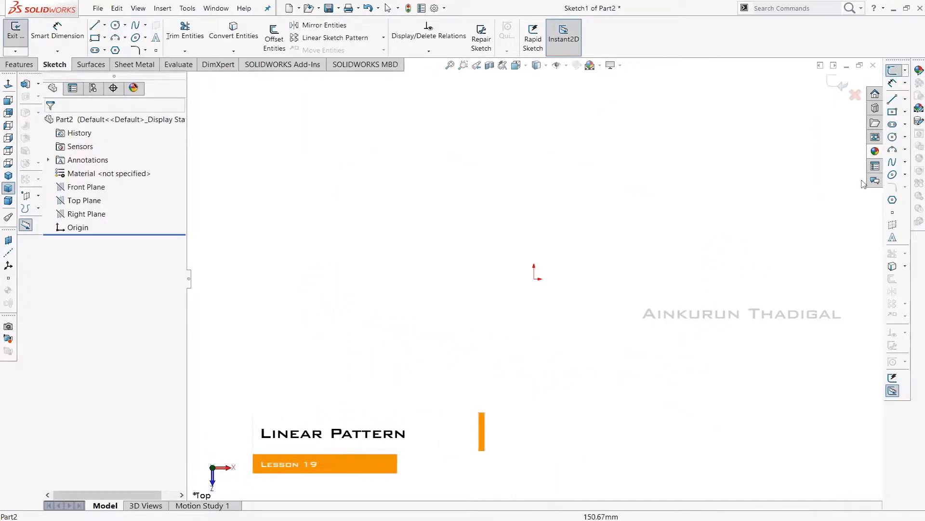
left_click(892, 111)
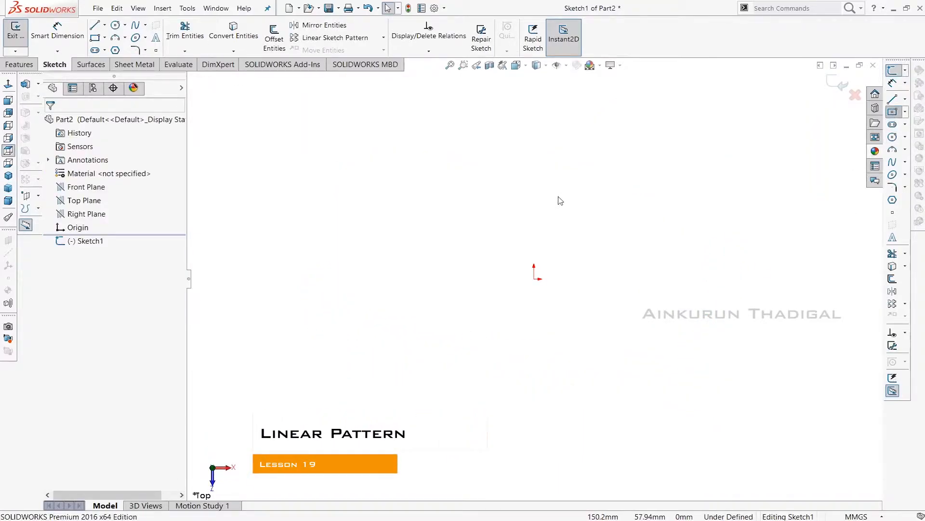
left_click(535, 279)
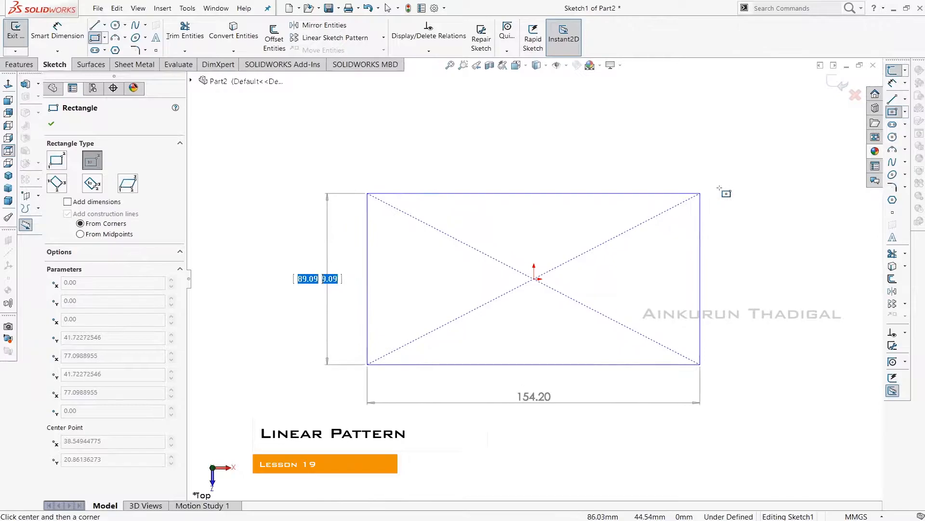
left_click(733, 173)
right_click(783, 164)
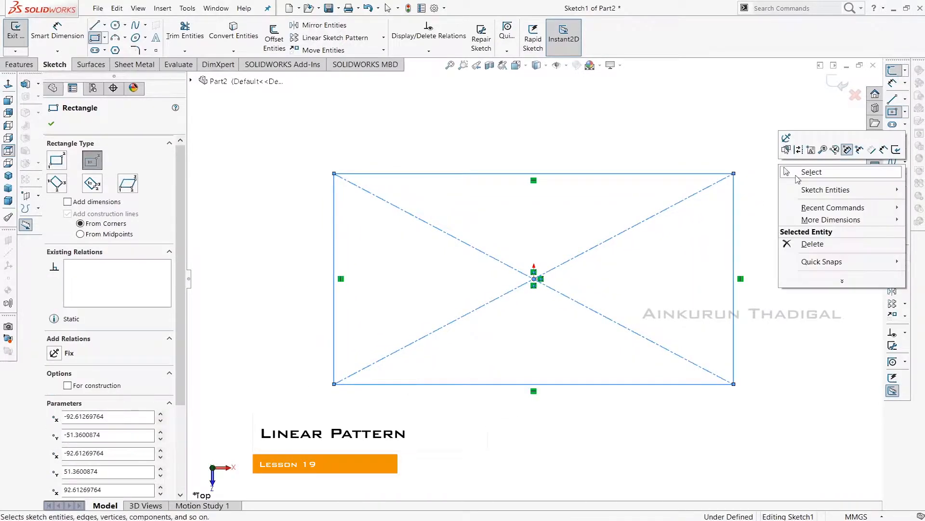
left_click(791, 175)
left_click(19, 64)
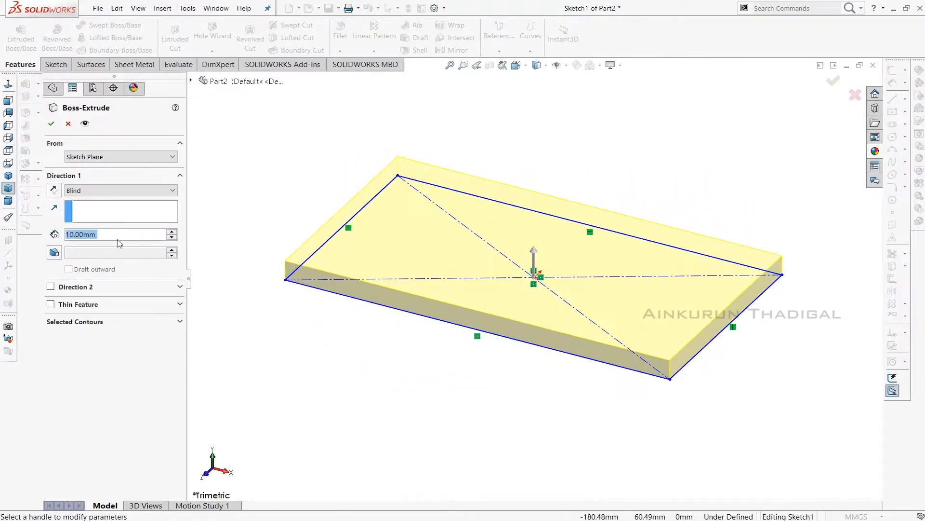
left_click(51, 123)
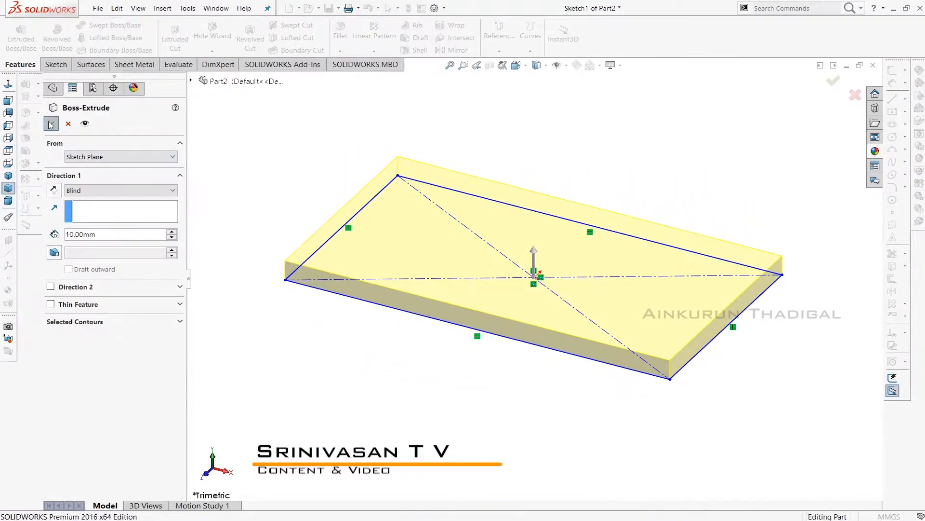
Step: Sketch a small circle on the plate's top face near its front-left corner
left_click(426, 219)
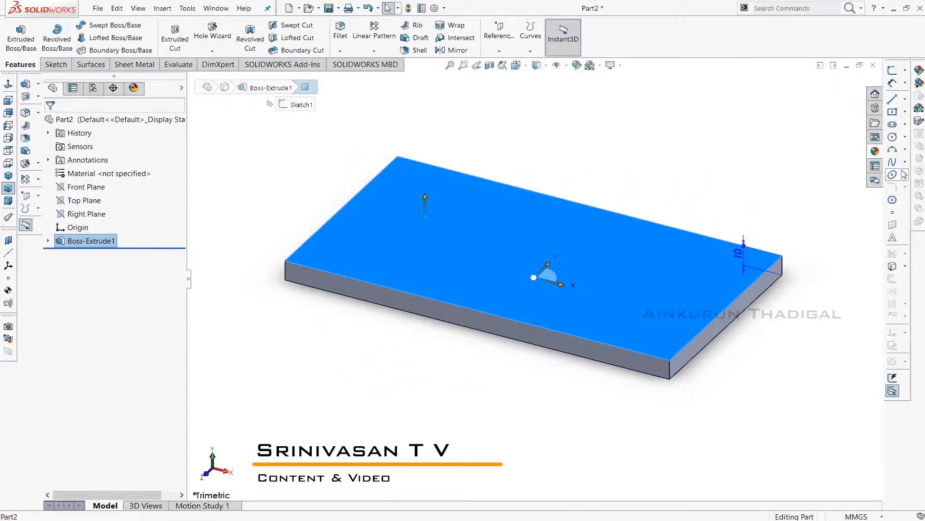
left_click(893, 137)
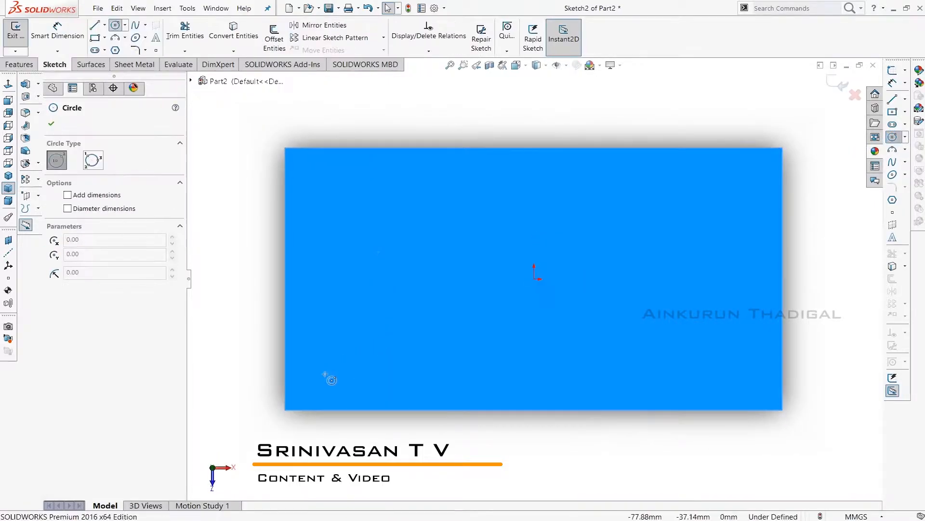
left_click(342, 366)
left_click(363, 363)
right_click(807, 215)
left_click(810, 218)
Step: Cut-extrude the circle as a blind hole 10 mm deep through the plate
left_click(19, 64)
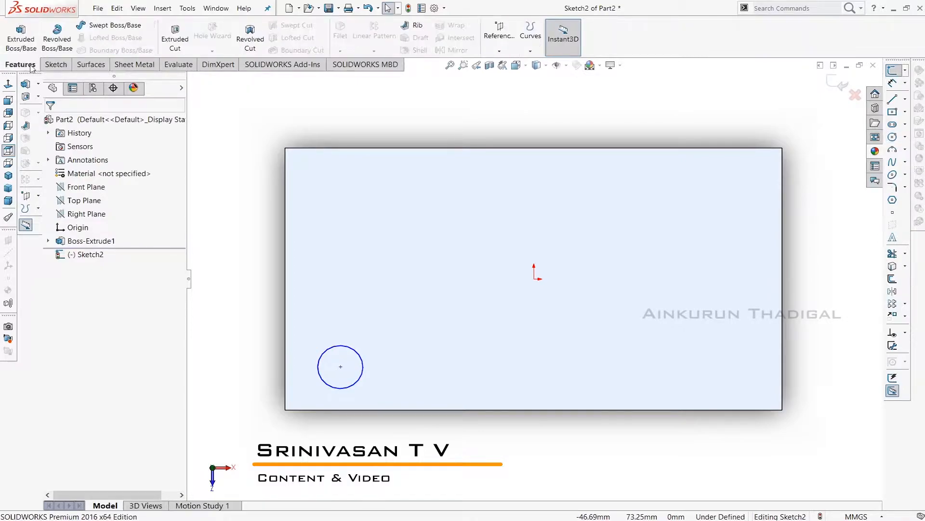
left_click(175, 38)
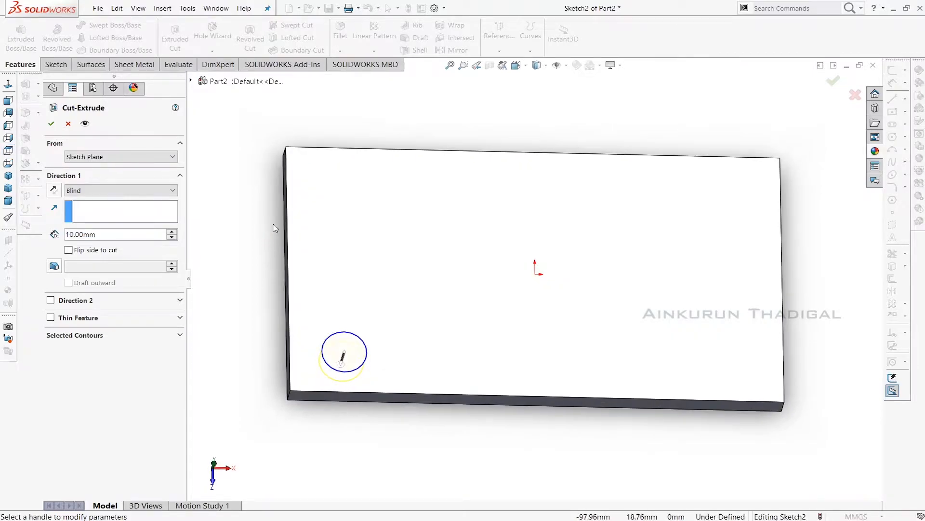
left_click(51, 125)
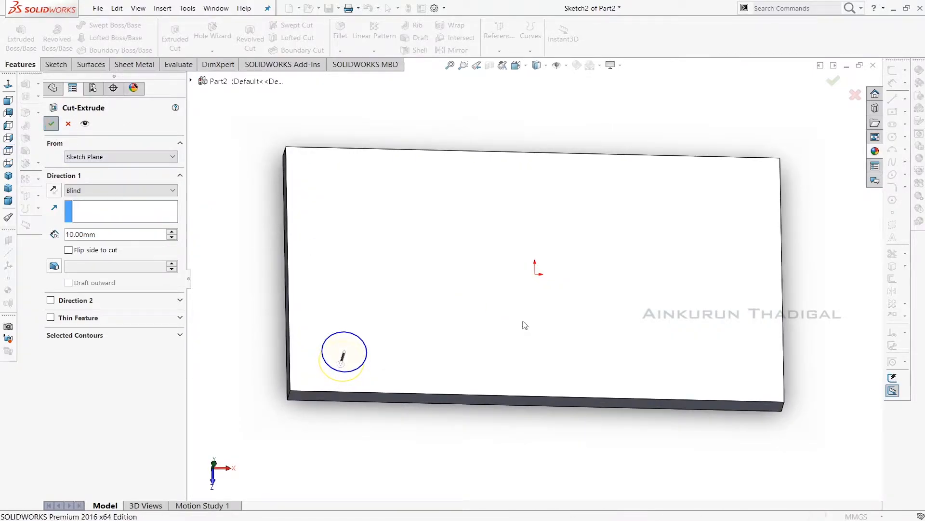
left_click(841, 296)
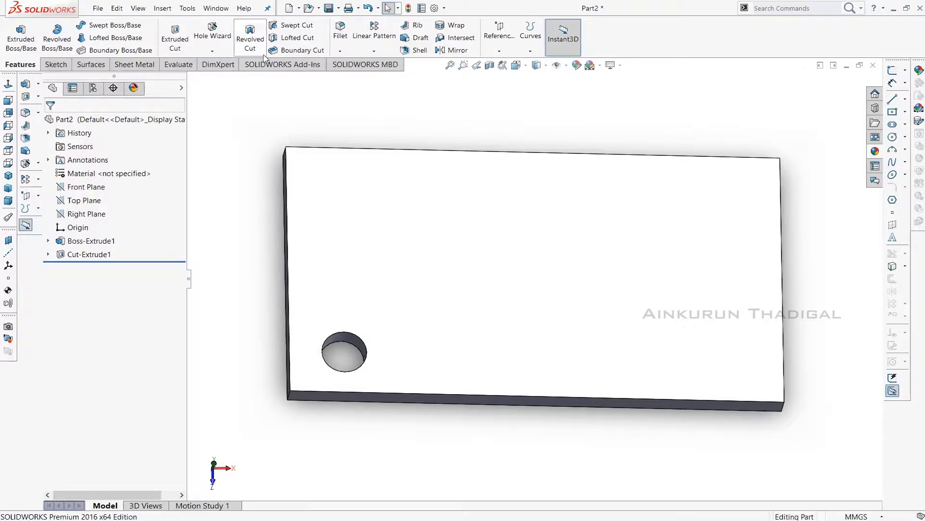
Step: Start a linear pattern of the hole with the front long edge as Direction 1 and the left short edge as Direction 2
left_click(366, 39)
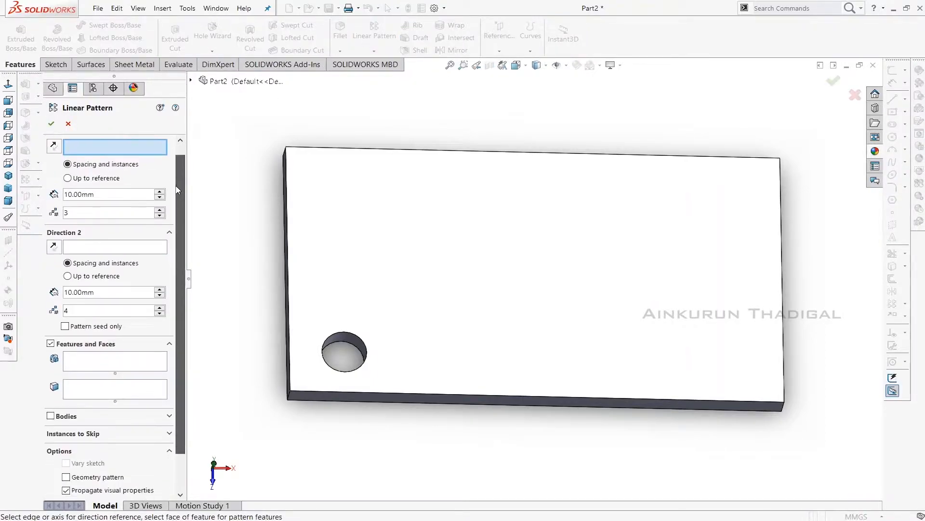
left_click(380, 393)
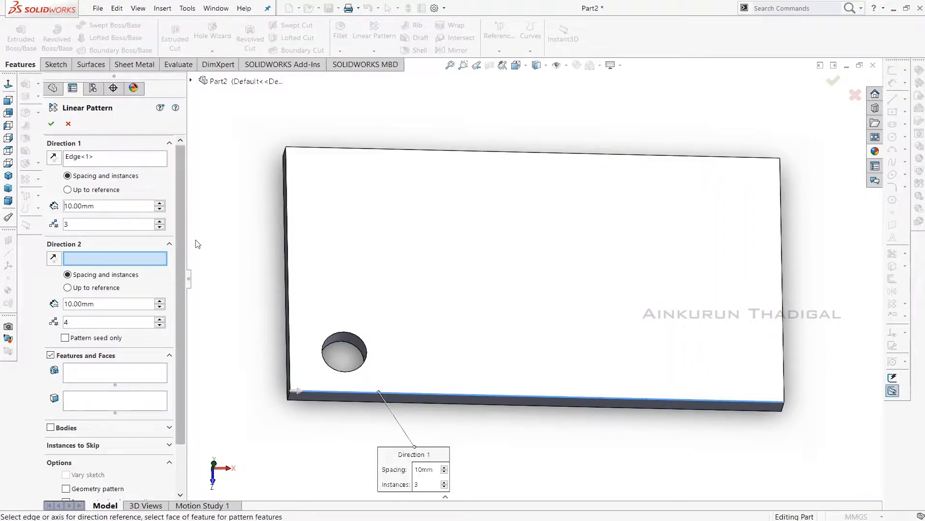
left_click(291, 230)
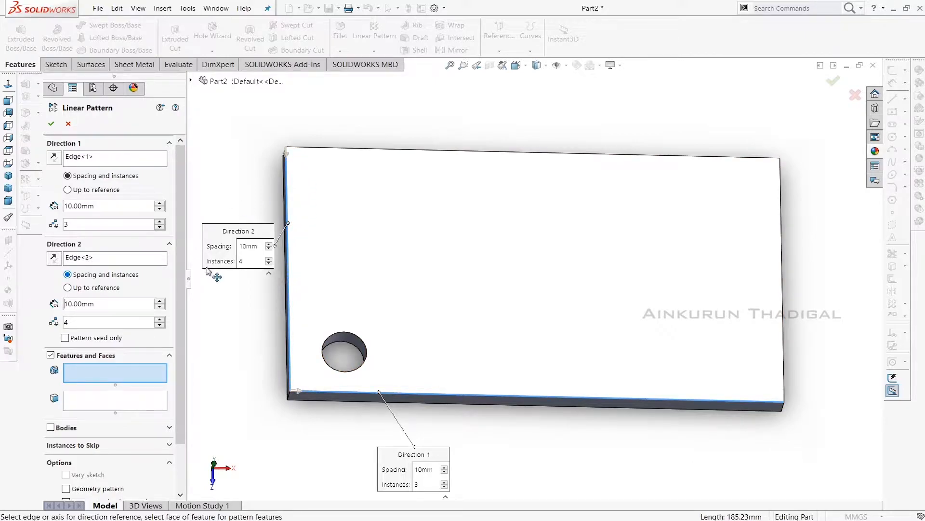
scroll(184, 270, "down", 3)
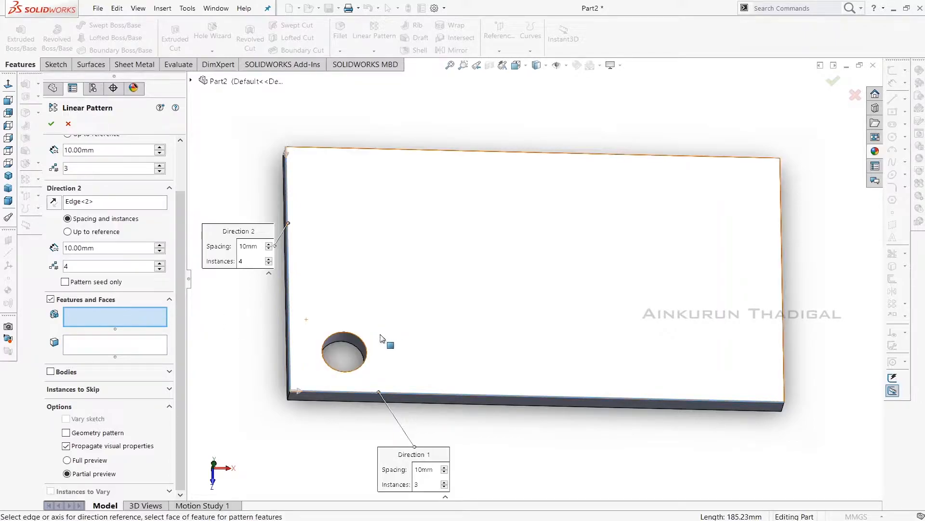
left_click(347, 338)
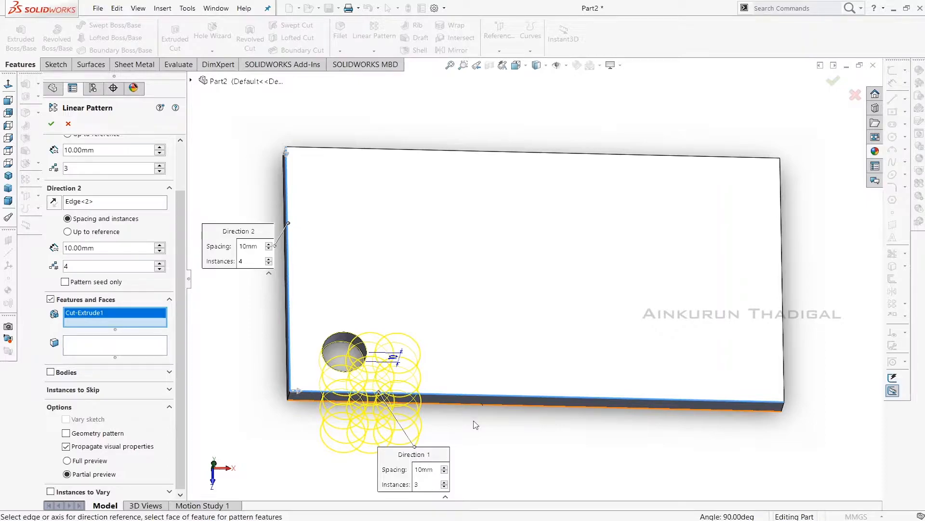
Step: Switch Direction 1 to Up to reference and use the plate's right end face as the limit
scroll(178, 303, "up", 1)
scroll(178, 303, "up", 1)
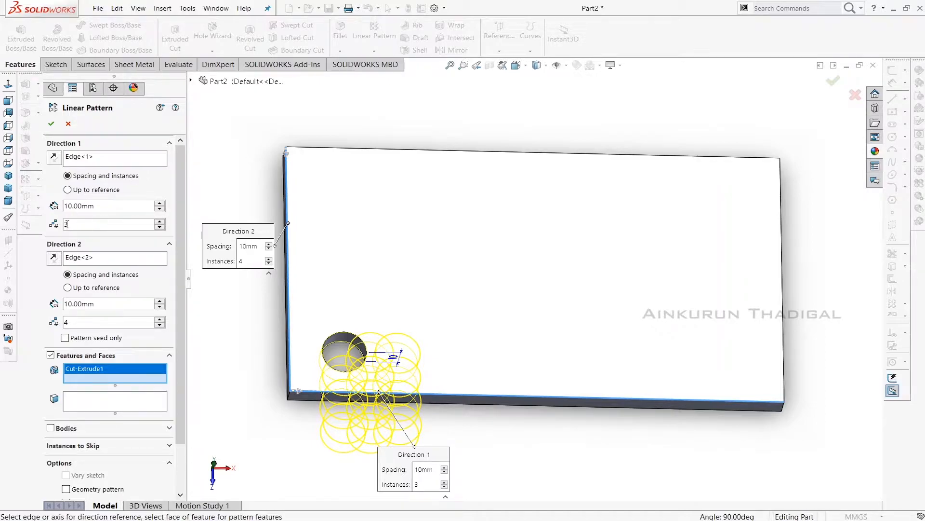
left_click(80, 190)
middle_click_drag(810, 414, 764, 411)
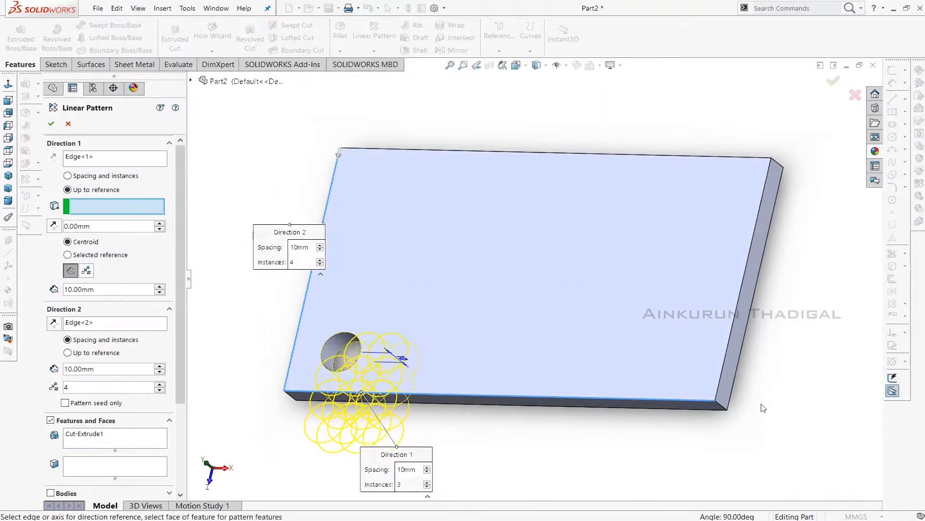
left_click(730, 376)
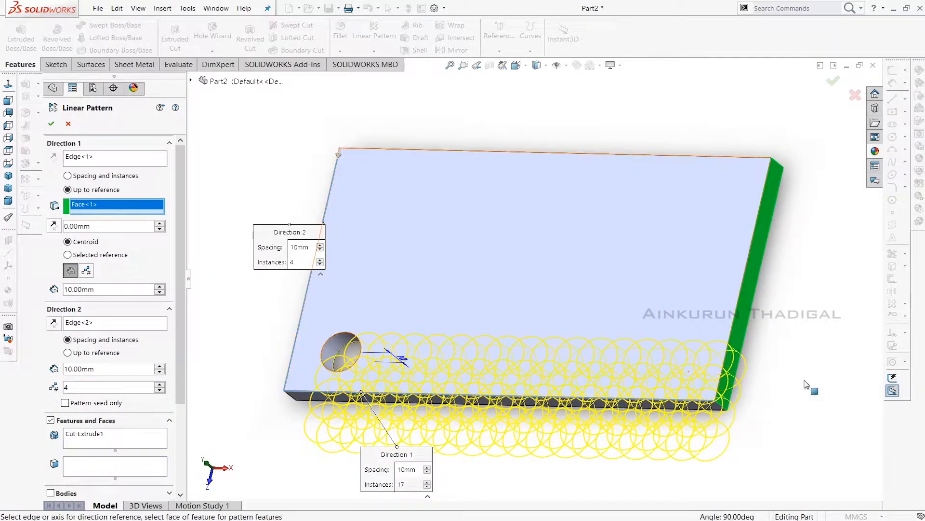
mouse_move(834, 395)
middle_mouse_down()
mouse_move(800, 388)
mouse_move(819, 396)
middle_mouse_up()
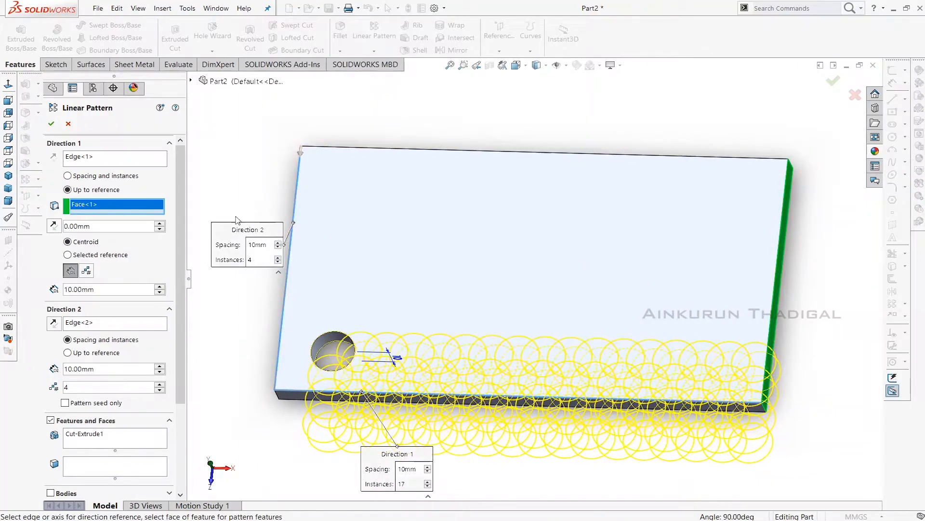
Step: Set Direction 1 to 7 instances, return it to Spacing and instances, and set its spacing to 25 mm
left_click(86, 272)
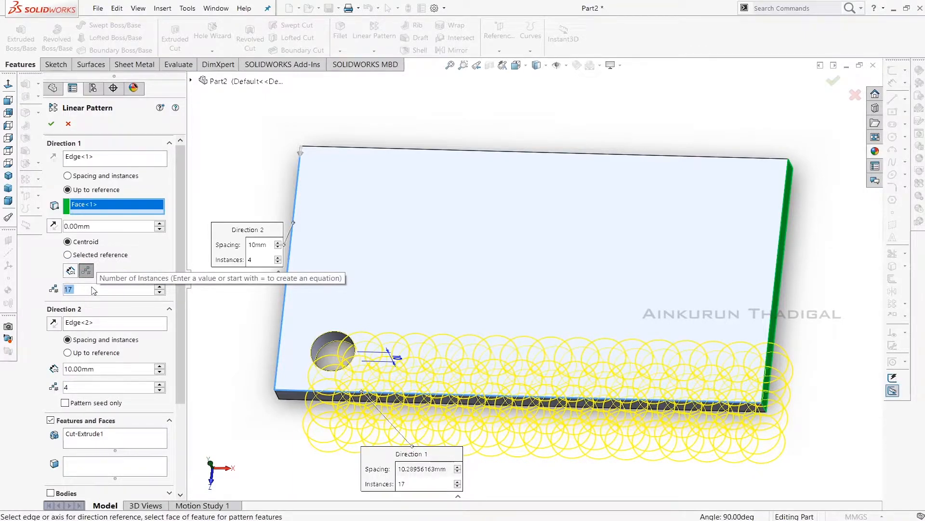
key("Return")
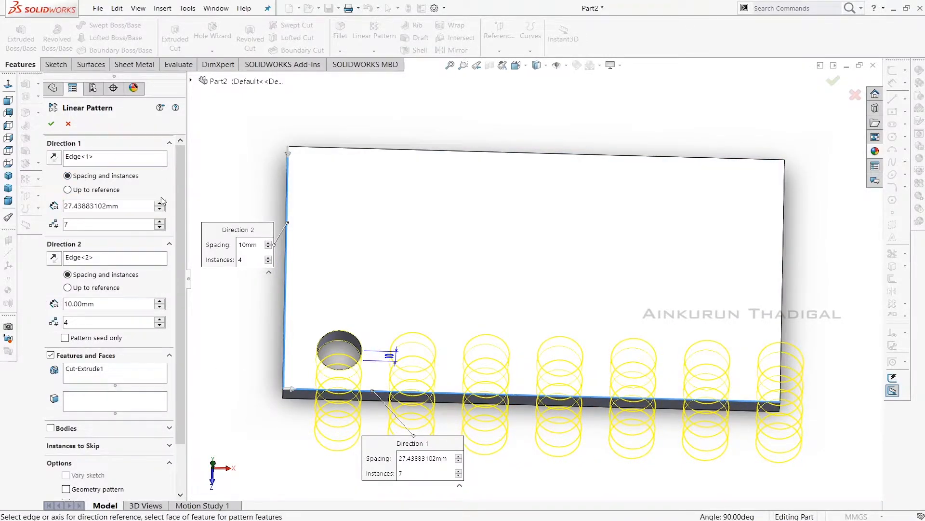
double_click(133, 204)
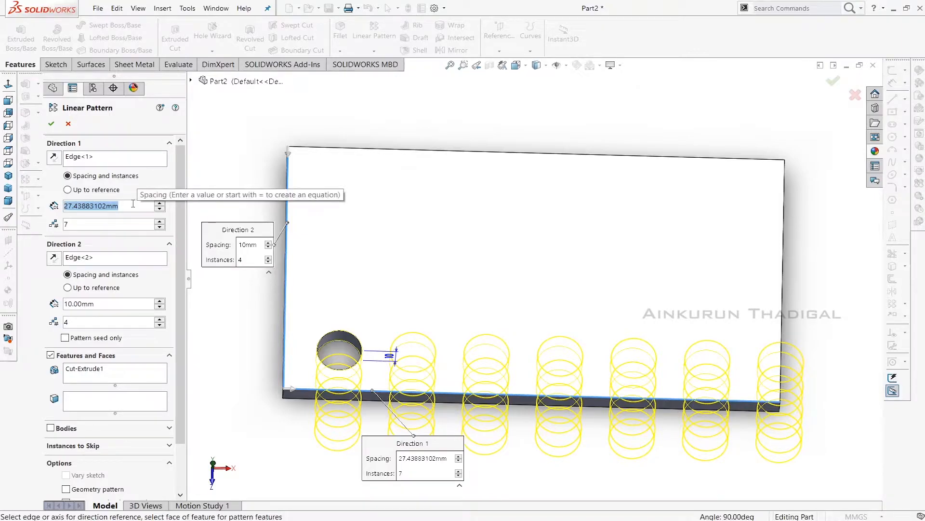
type("25")
key("Return")
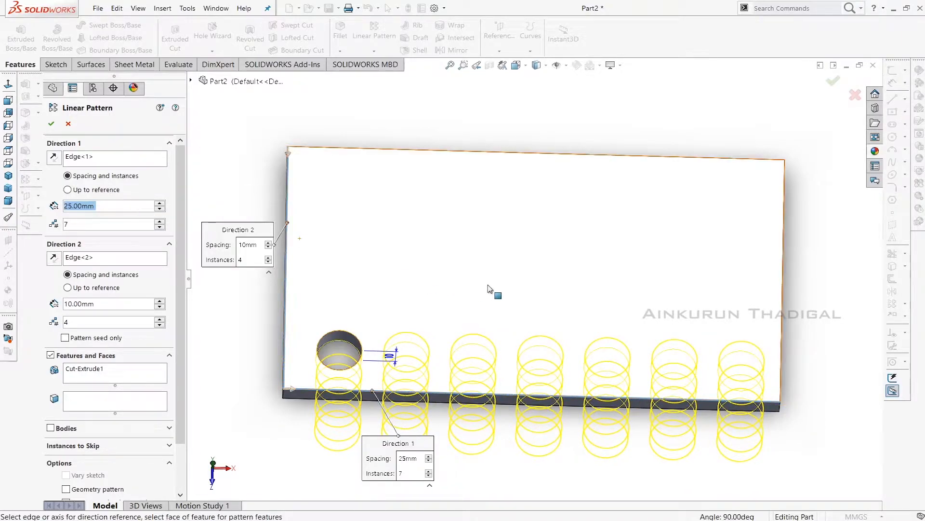
Step: Reverse Direction 2 so the holes run across the plate, and set it to 3 instances at 25 mm spacing
middle_click_drag(835, 339, 787, 332)
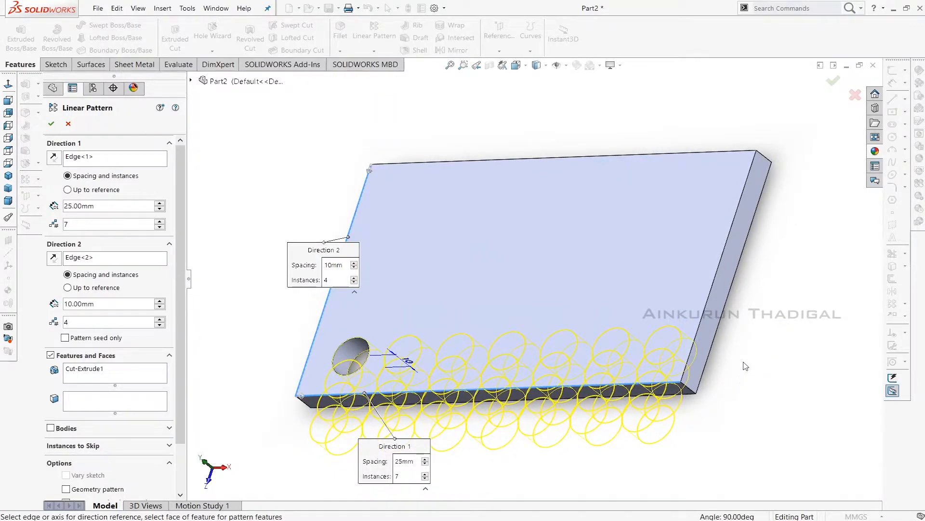
middle_click_drag(747, 374, 779, 399)
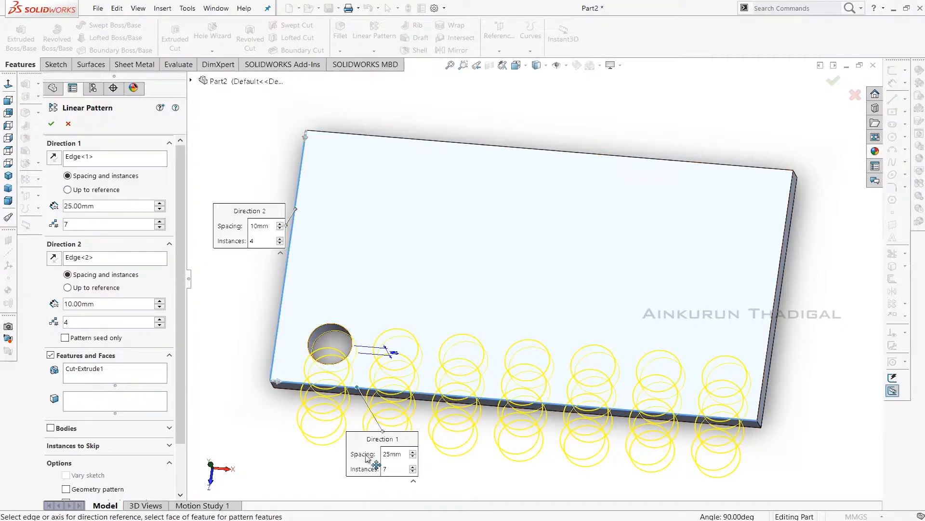
left_click(57, 261)
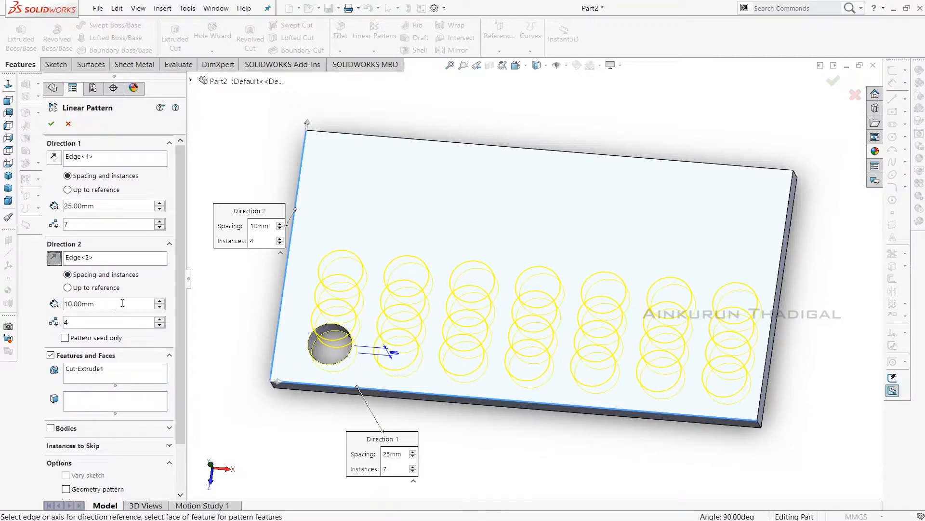
left_click_drag(118, 301, 54, 302)
type("25")
key("Return")
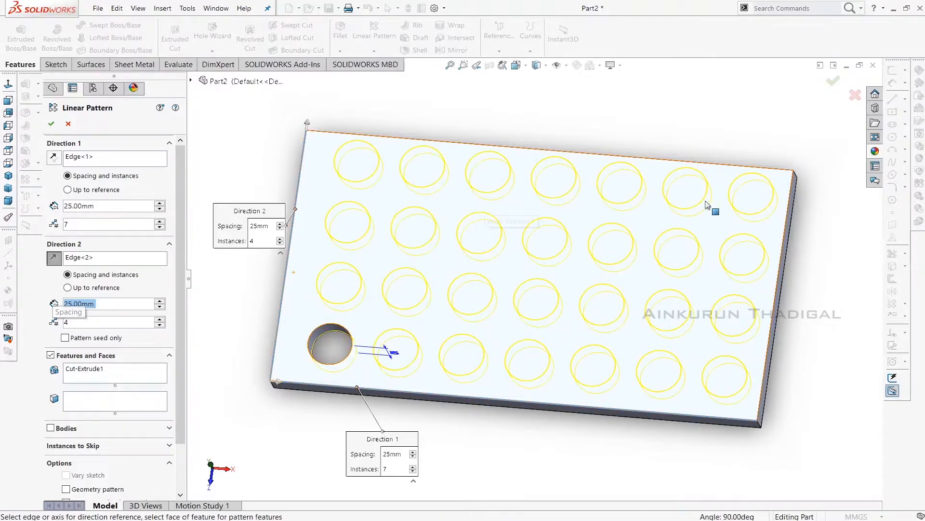
double_click(130, 322)
scroll(132, 323, "down", 1)
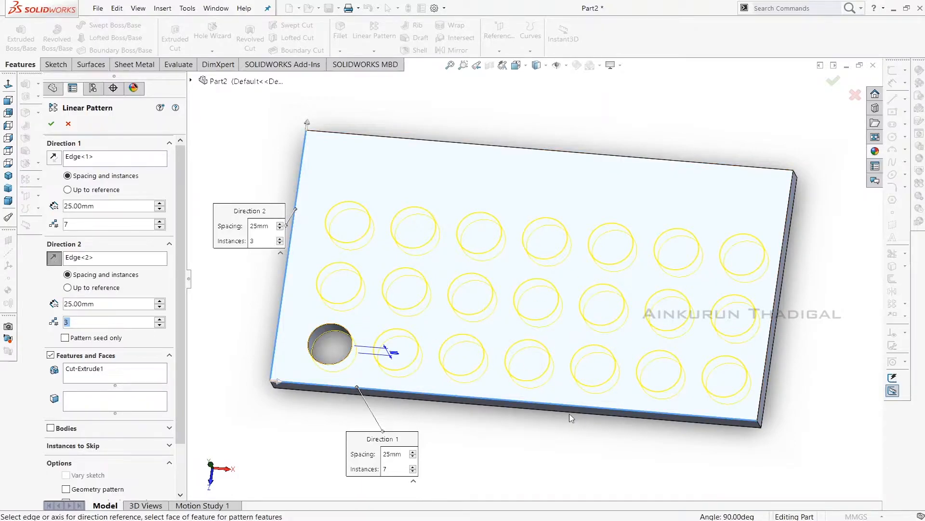
Step: Skip the five middle instances (2, 2) to (6, 2) in the hole pattern's central row
left_click_drag(181, 303, 178, 356)
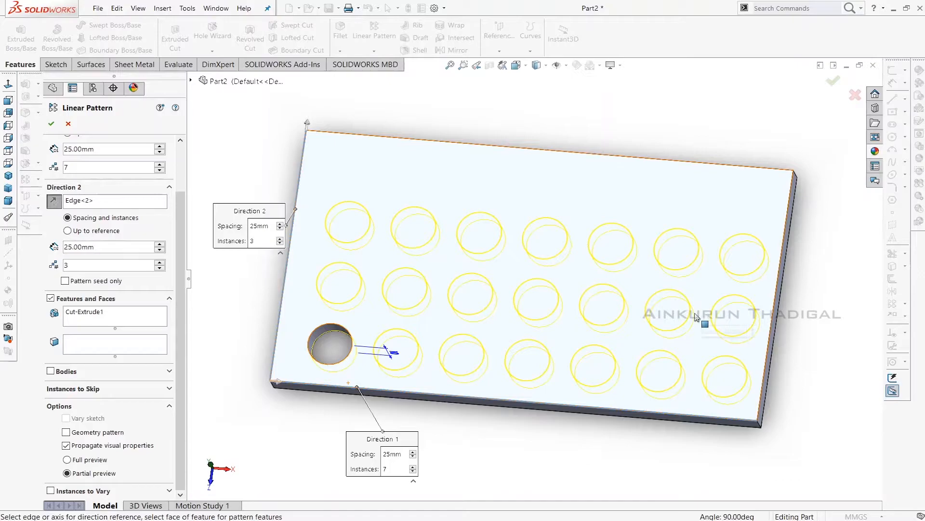
left_click(163, 390)
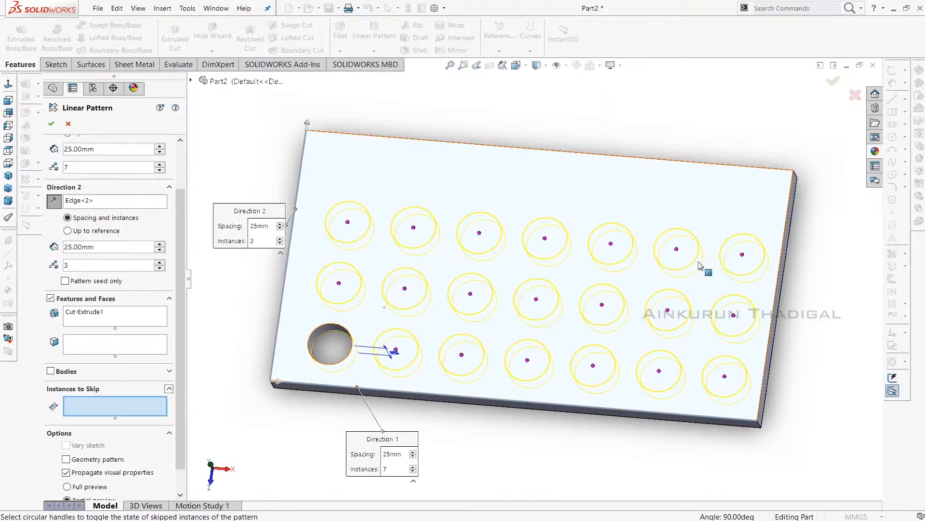
left_click(406, 292)
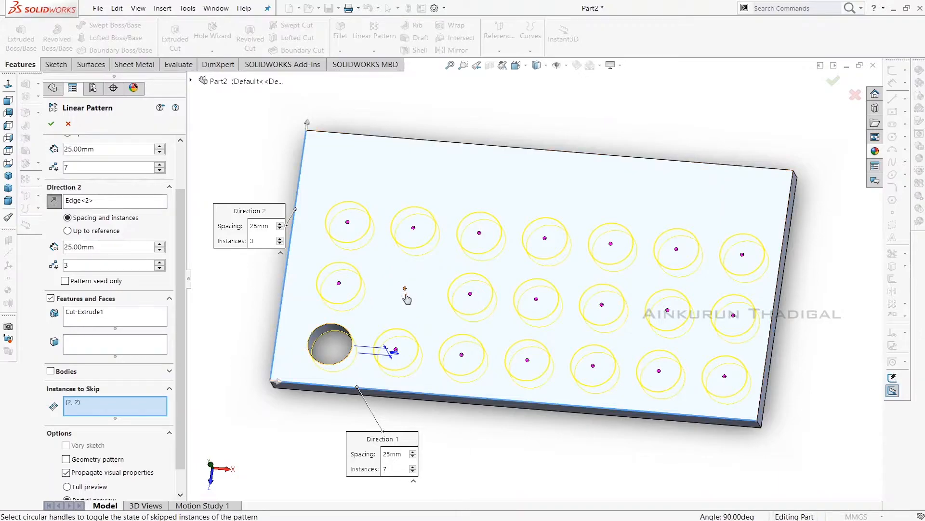
left_click(470, 293)
left_click(536, 300)
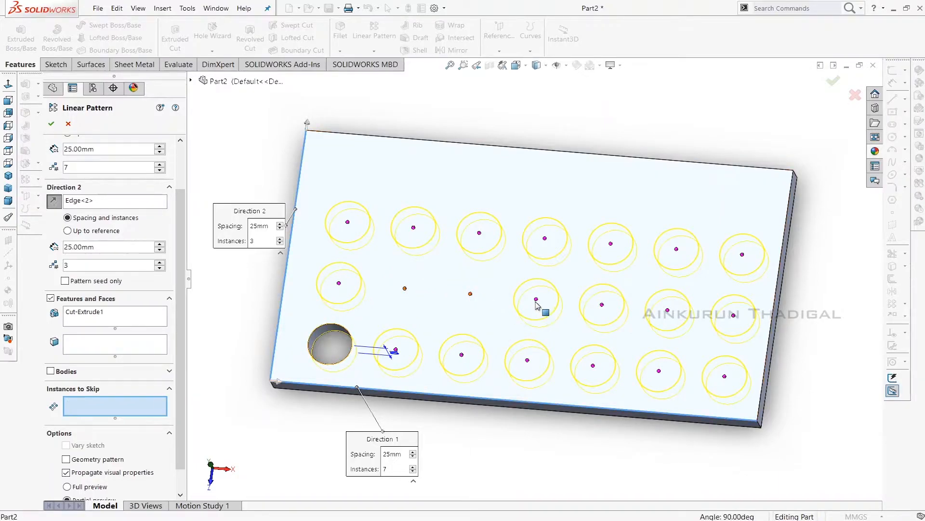
left_click(603, 305)
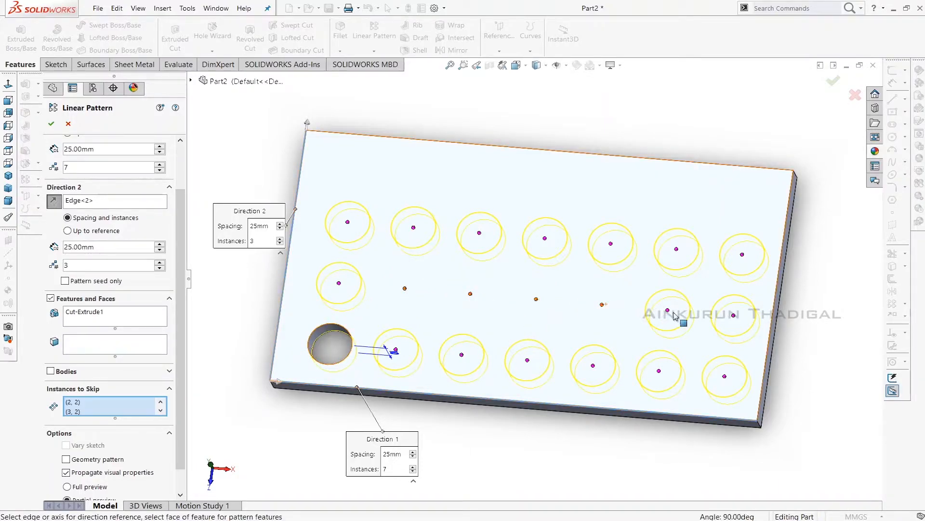
left_click(668, 310)
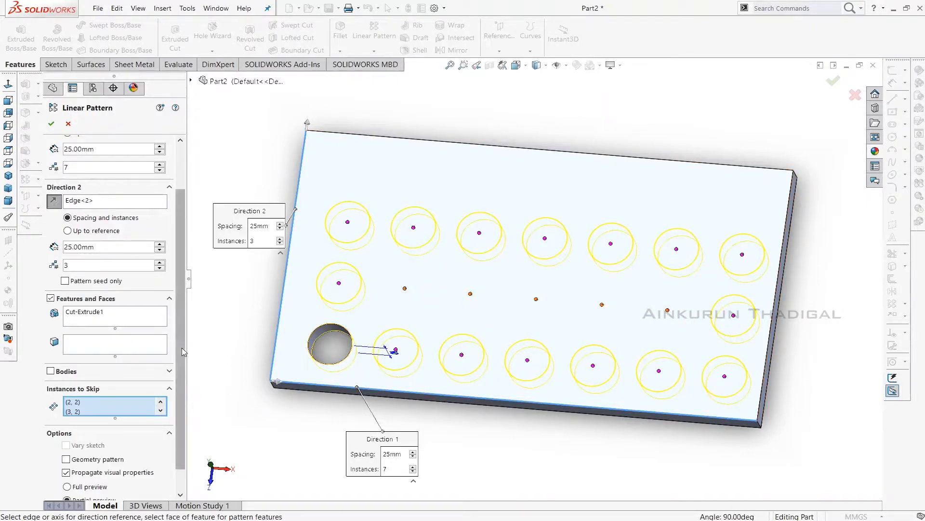
Step: Accept the two-direction hole pattern and inspect the patterned plate from a tilted view
scroll(185, 366, "down", 2)
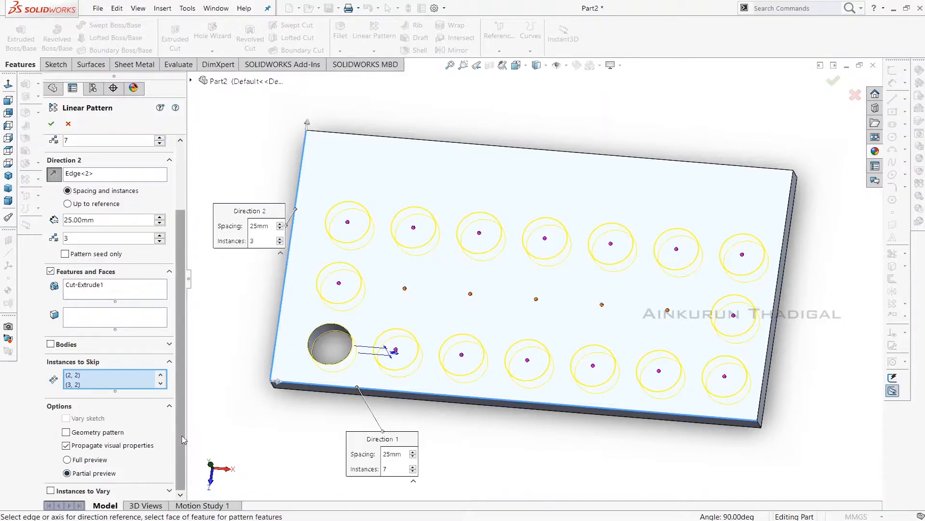
left_click_drag(181, 438, 177, 331)
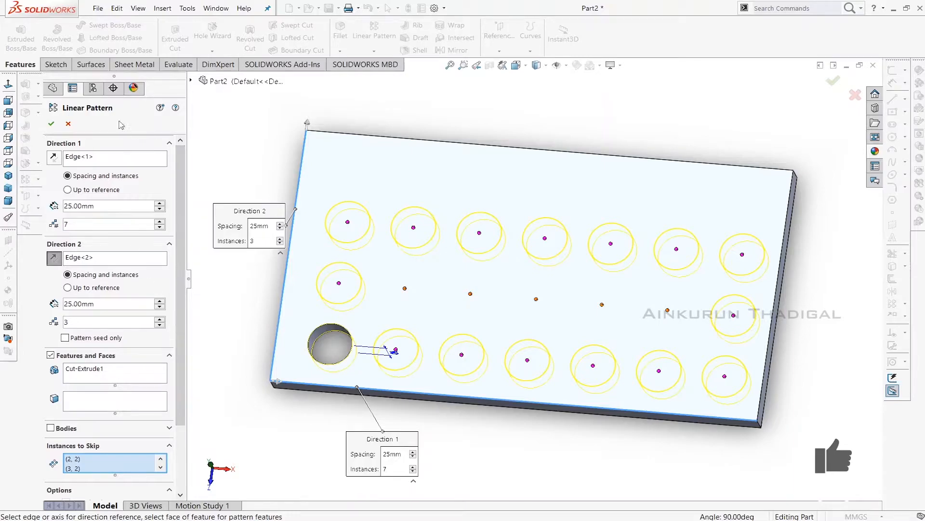
left_click(52, 124)
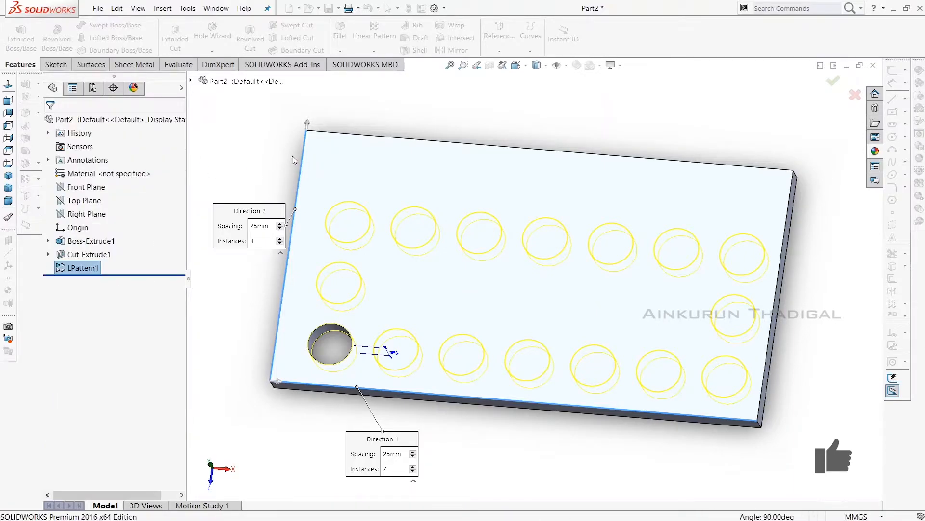
mouse_move(636, 454)
middle_mouse_down()
mouse_move(643, 444)
mouse_move(663, 462)
mouse_move(636, 458)
middle_mouse_up()
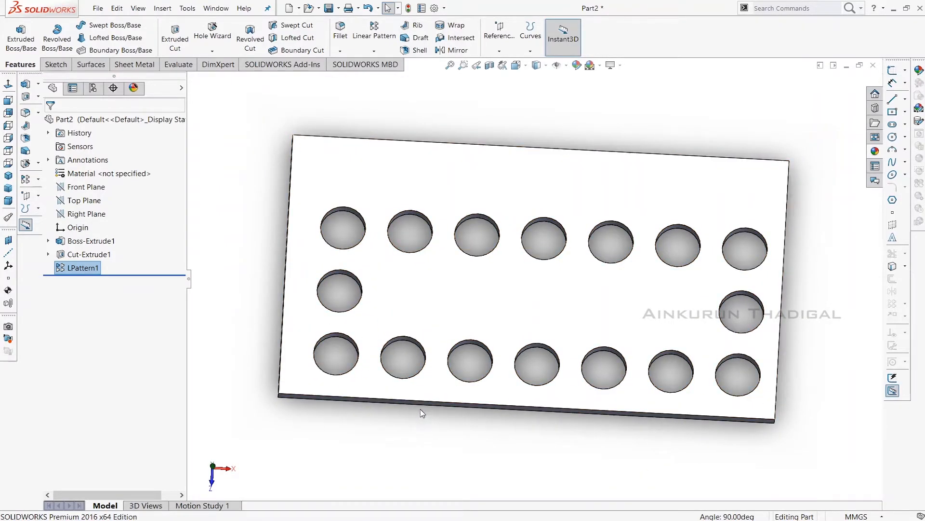
middle_click_drag(428, 425, 436, 455)
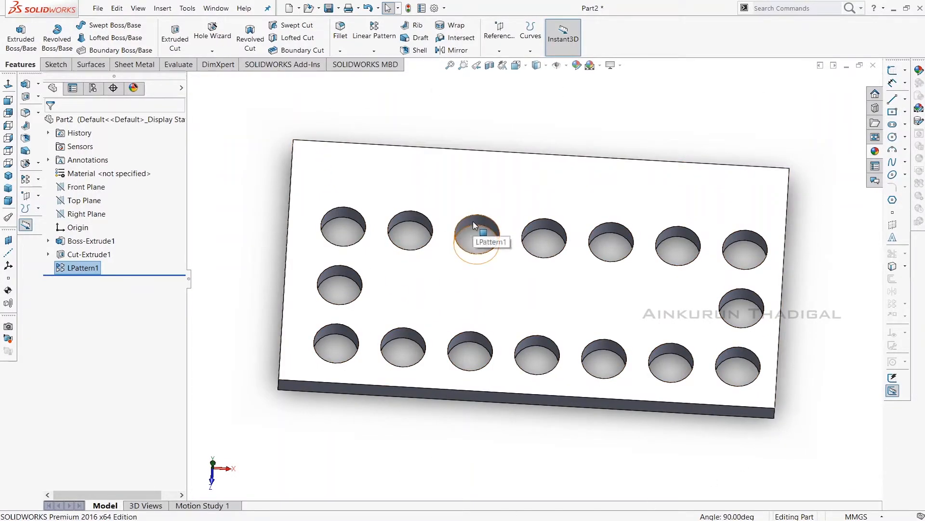
Step: Start a linear pattern of the plate body instead of features, using the front long edge as Direction 1
left_click(374, 29)
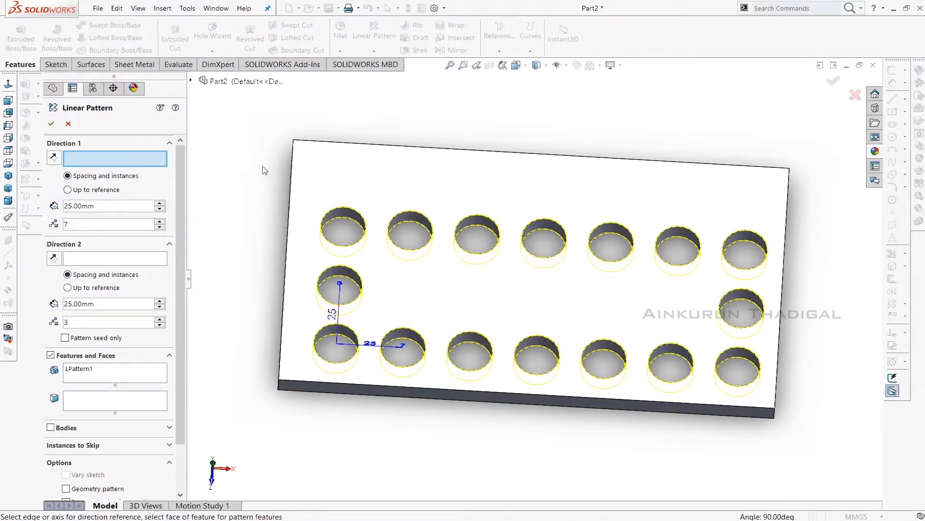
scroll(115, 320, "down", 3)
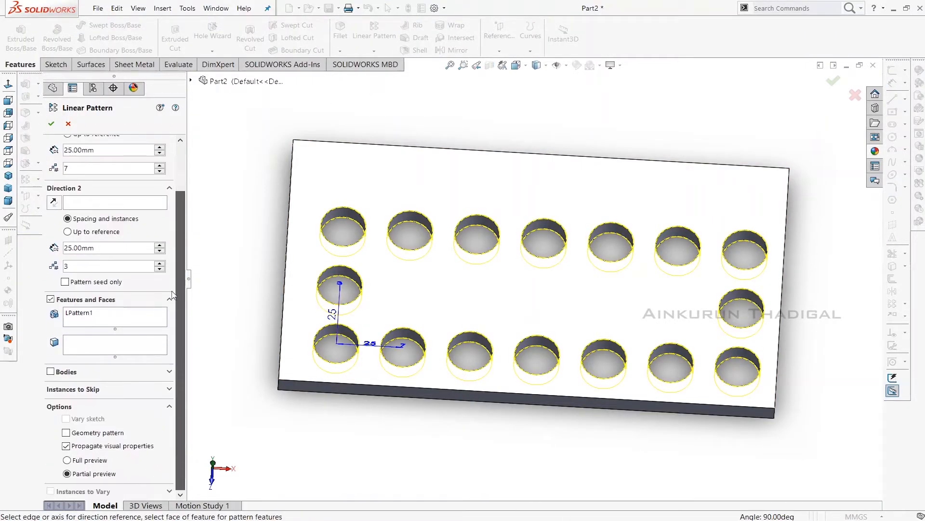
left_click(54, 300)
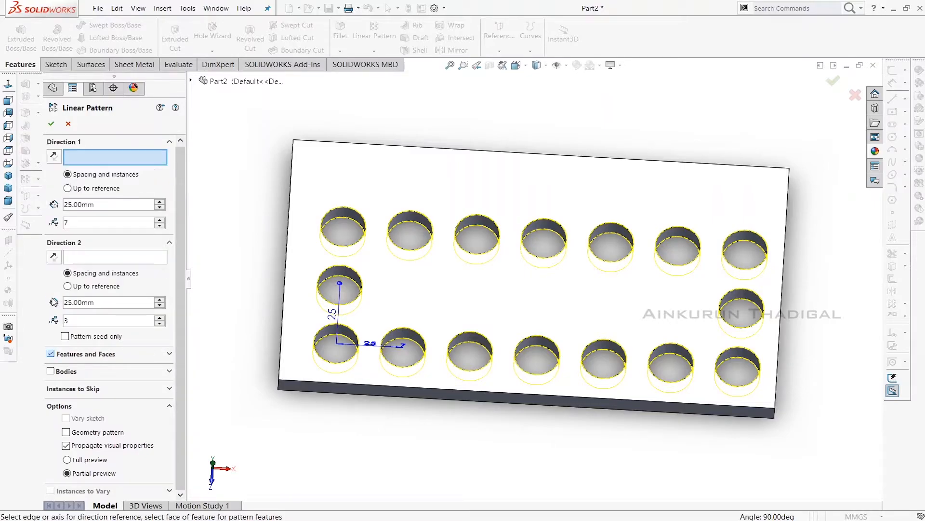
left_click(50, 371)
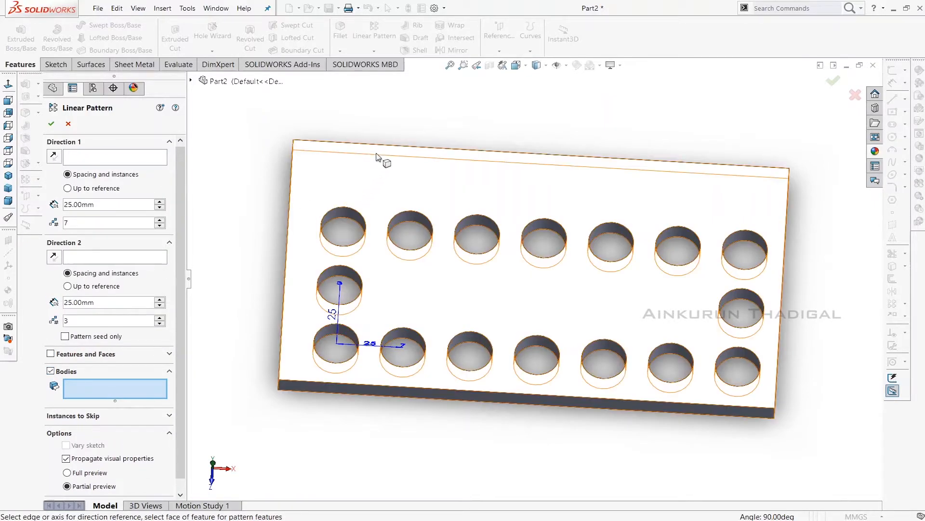
left_click(381, 170)
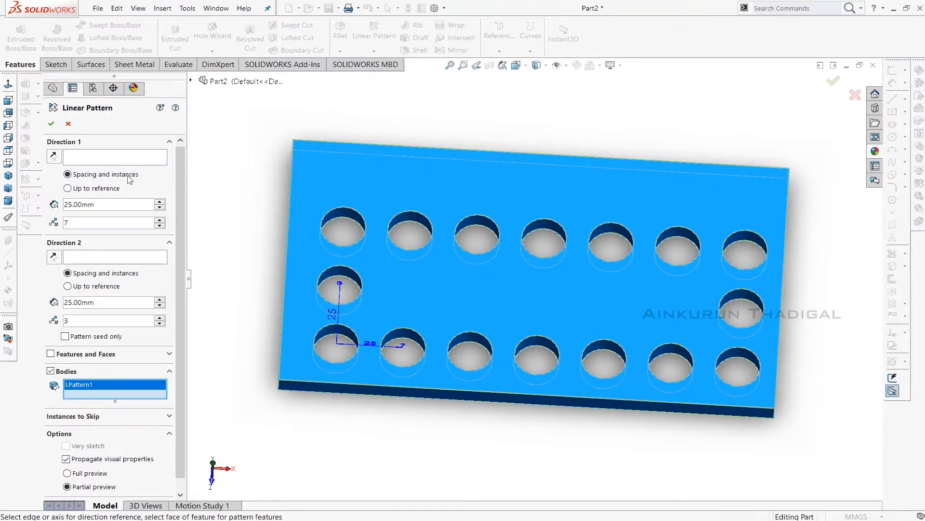
left_click(115, 160)
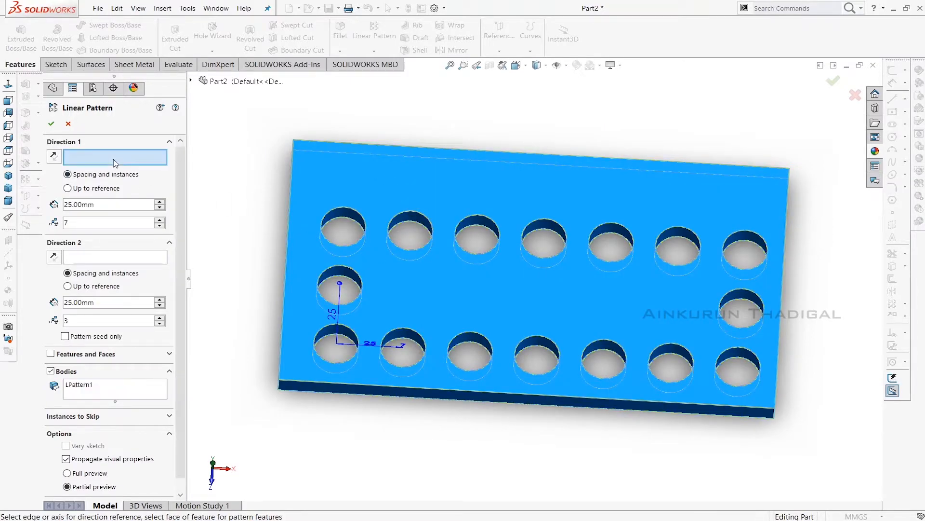
left_click(699, 407)
scroll(700, 407, "down", 5)
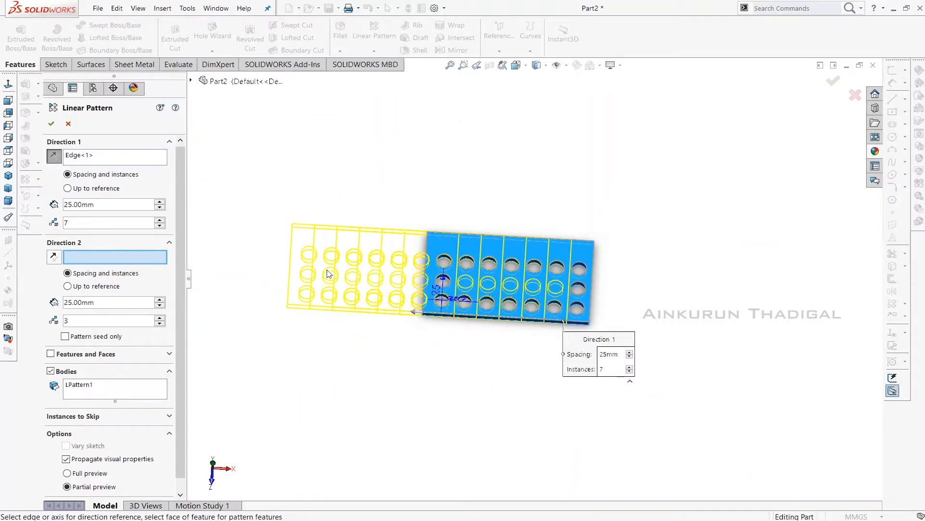
Step: Try a Direction 1 spacing of 100 mm for the plate body pattern
double_click(65, 205)
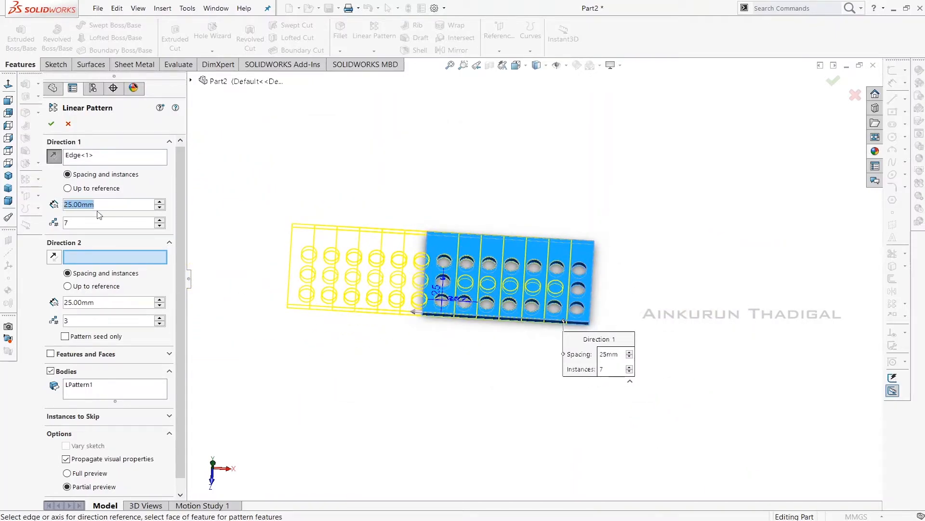
type("100")
key("Return")
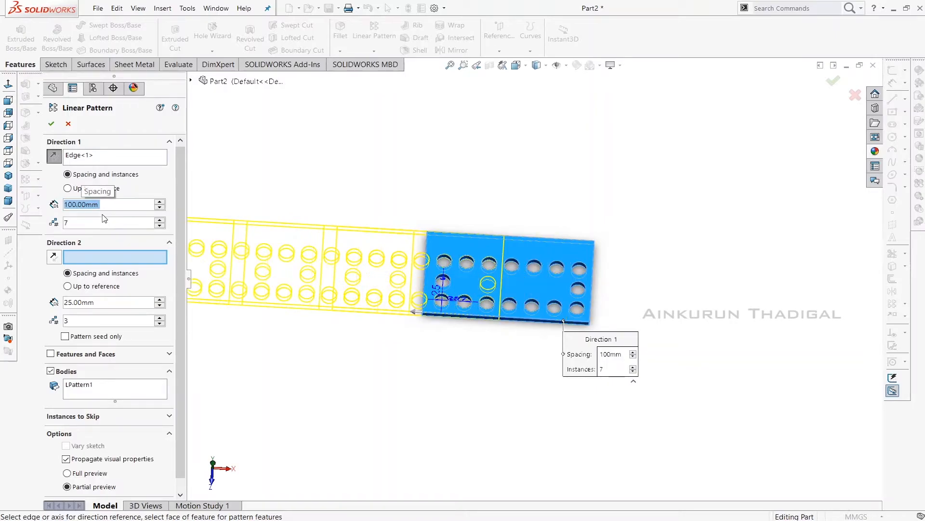
scroll(534, 267, "down", 2)
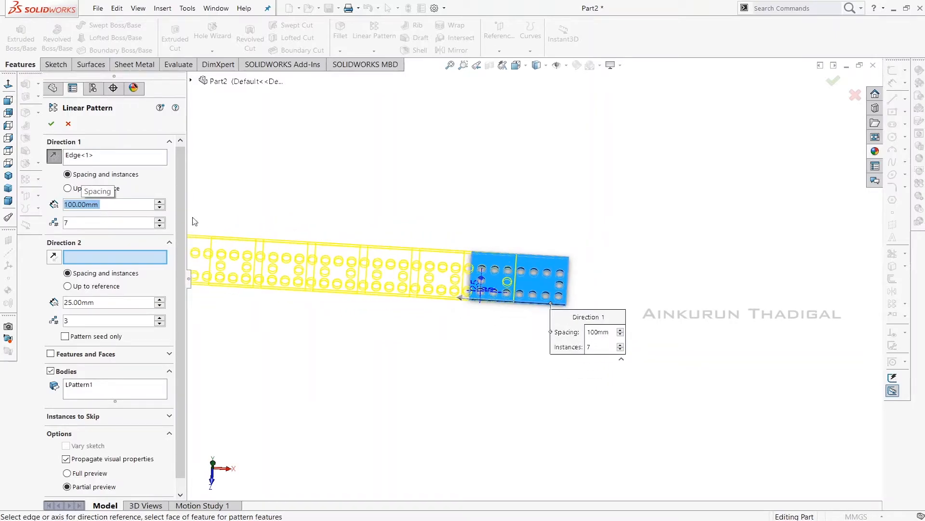
Step: Set the Direction 1 spacing to 200 mm and reverse it so the plate copies run the opposite way
type("200")
key("Return")
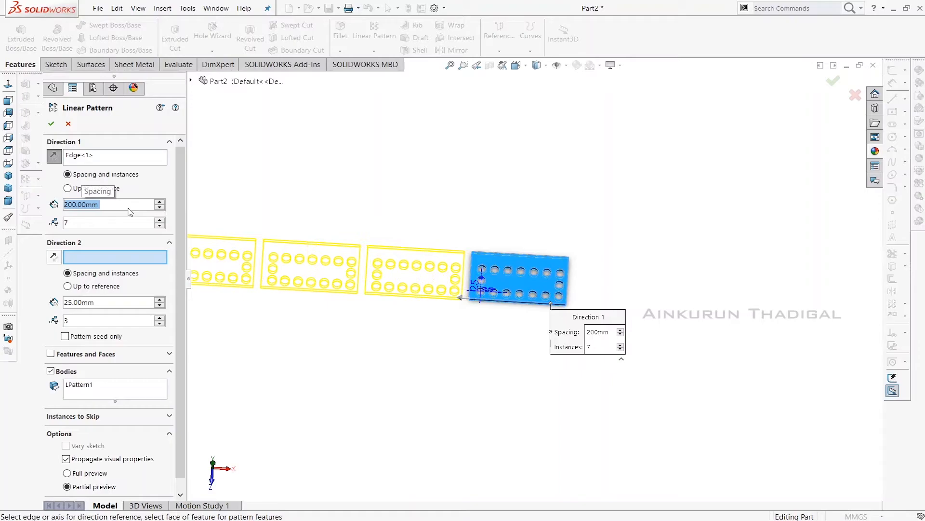
scroll(337, 289, "up", 1)
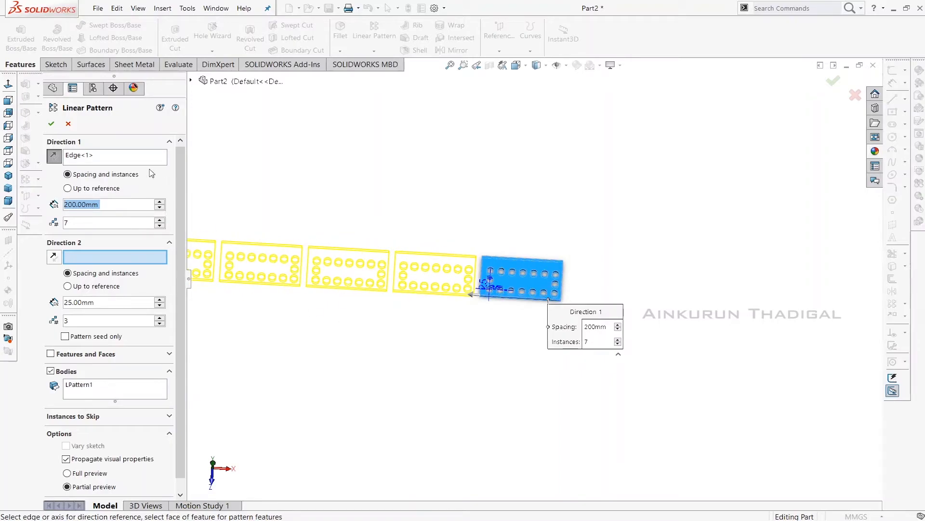
left_click(58, 157)
scroll(446, 252, "down", 3)
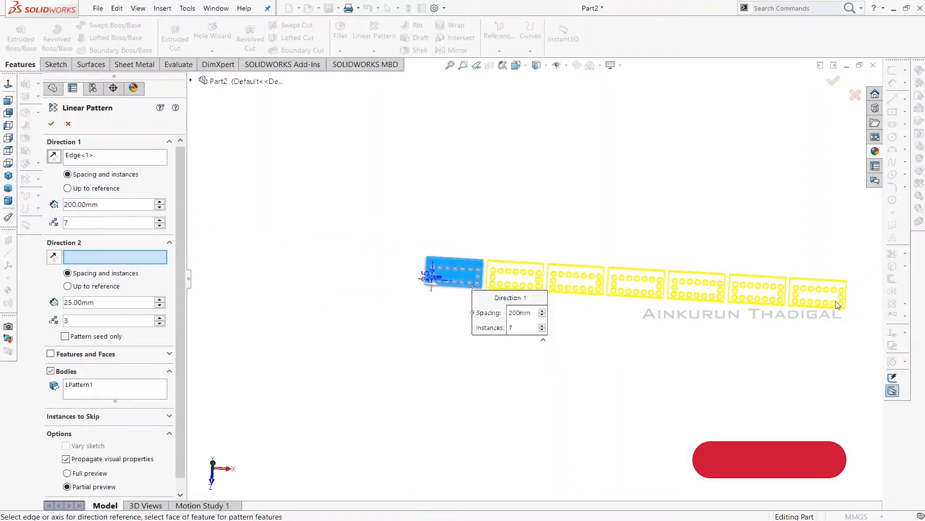
Step: Set the number of Direction 1 plate instances to 5
left_click_drag(98, 221, 57, 225)
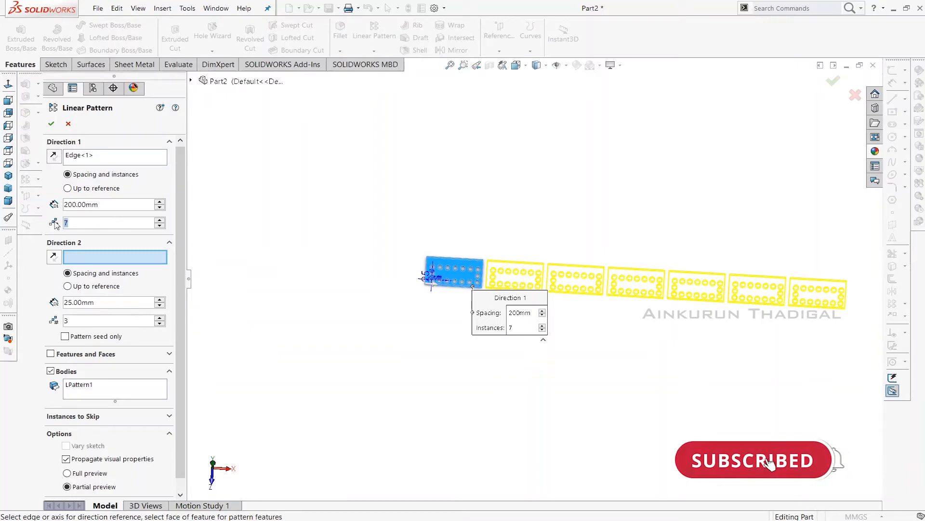
type("5")
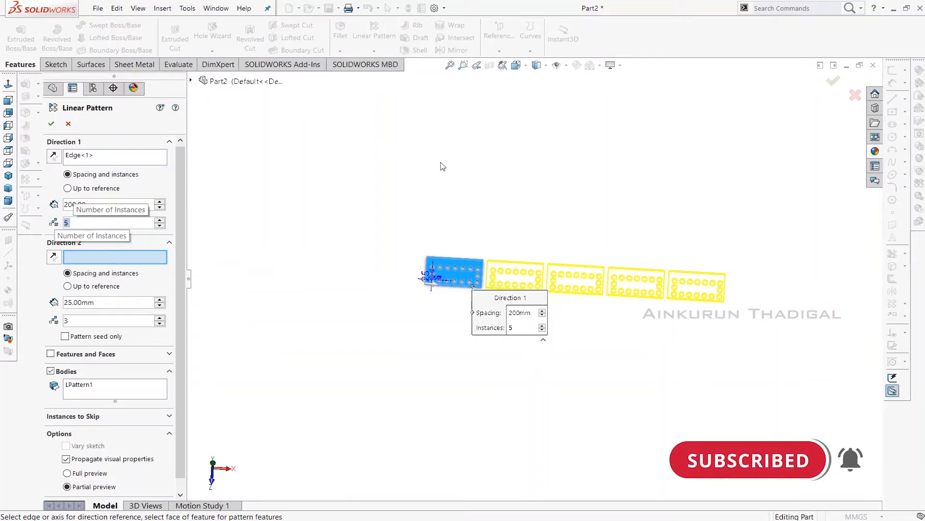
scroll(605, 294, "down", 3)
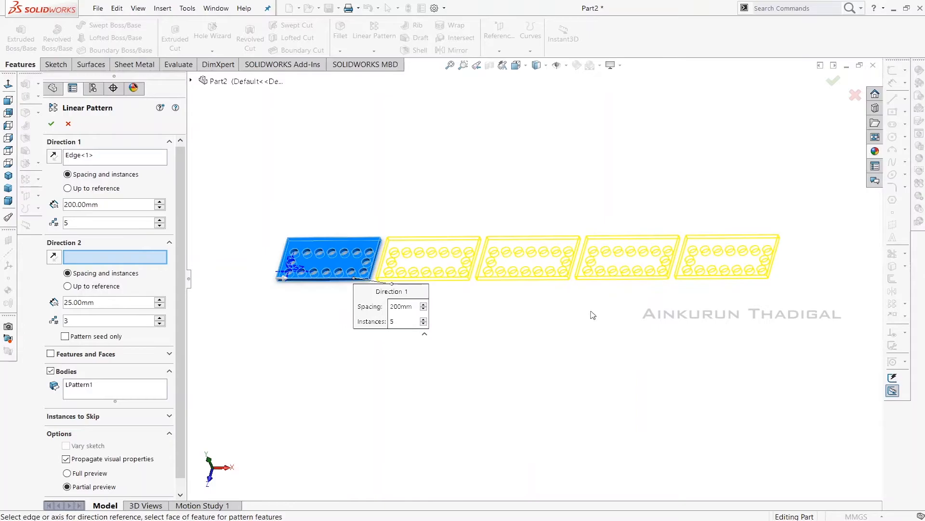
middle_click_drag(600, 329, 602, 361)
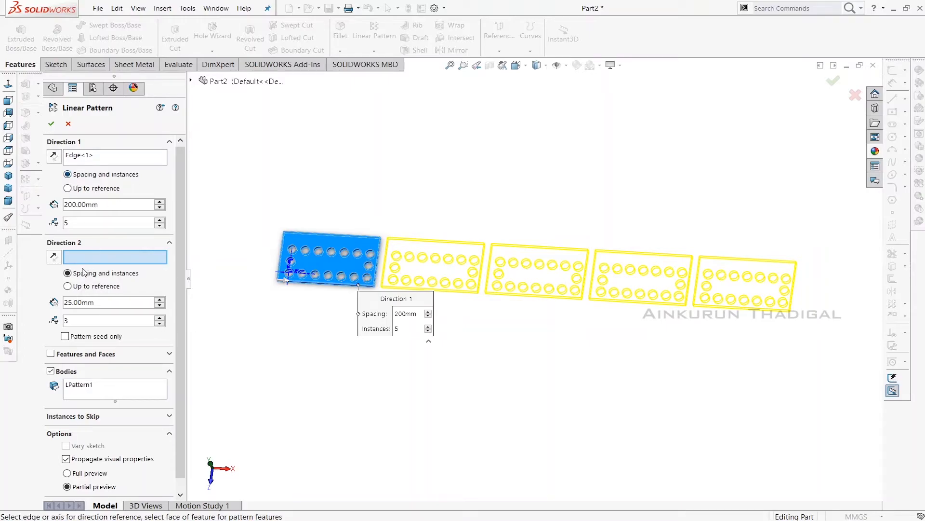
Step: Use the plate's left short edge as Direction 2 and set its spacing to 200 mm
left_click(284, 249)
left_click_drag(111, 302, 56, 303)
type("200")
key("Return")
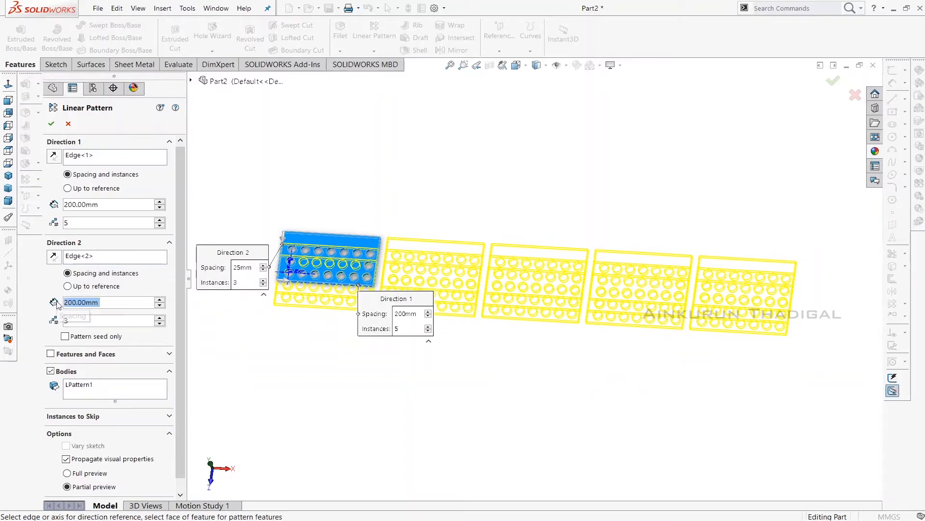
scroll(671, 419, "up", 2)
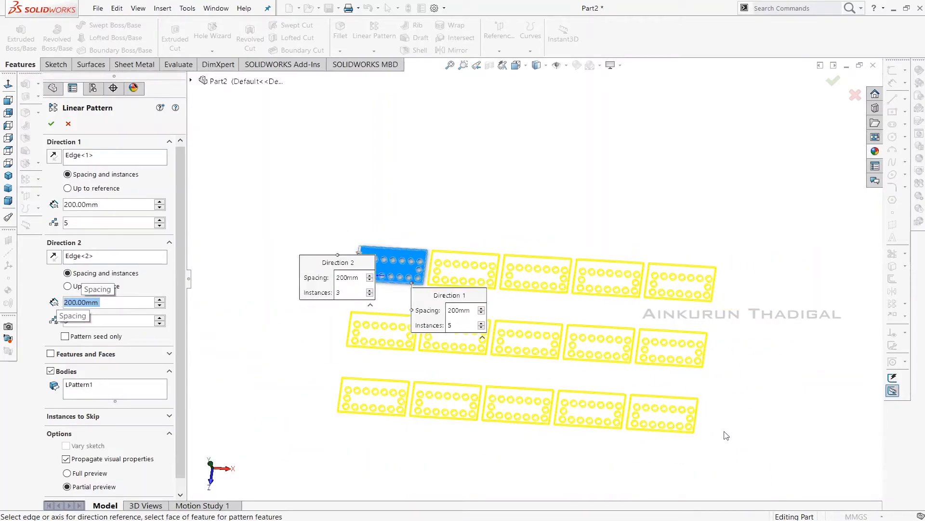
Step: Skip the three inner plate copies (2, 2) to (4, 2) in the middle row and accept the body pattern
scroll(145, 386, "down", 1)
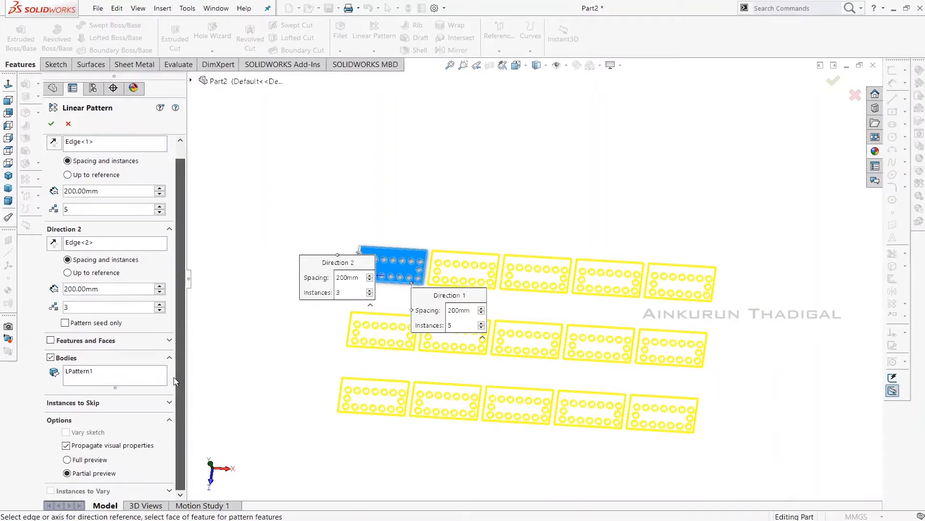
left_click(96, 403)
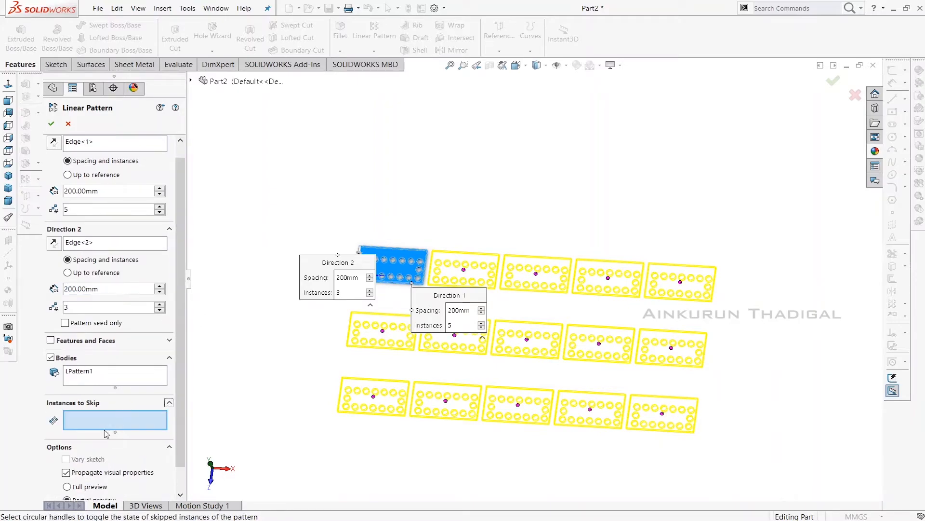
left_click(454, 335)
left_click(527, 339)
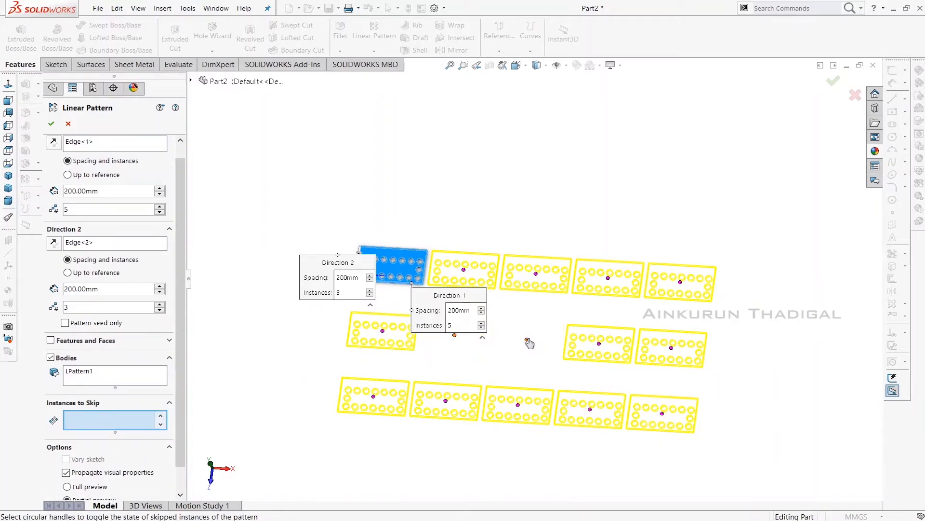
left_click(600, 343)
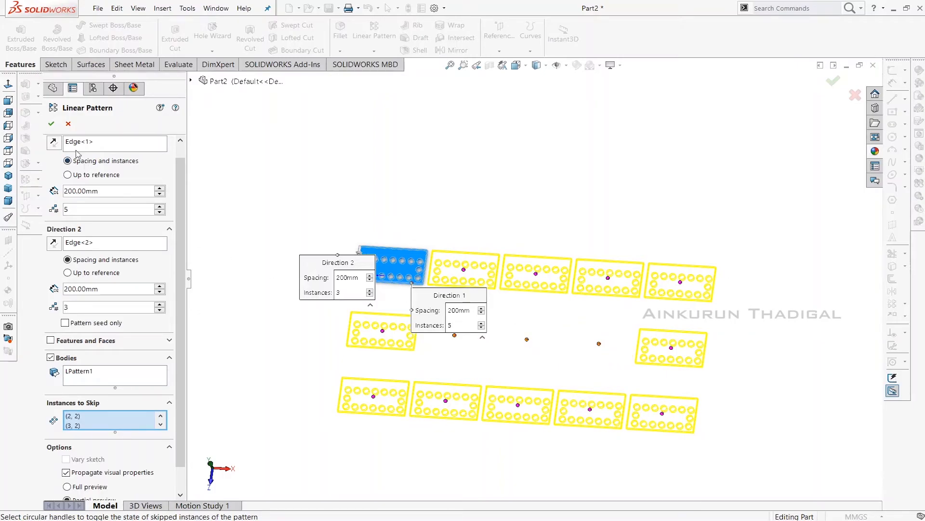
left_click(52, 124)
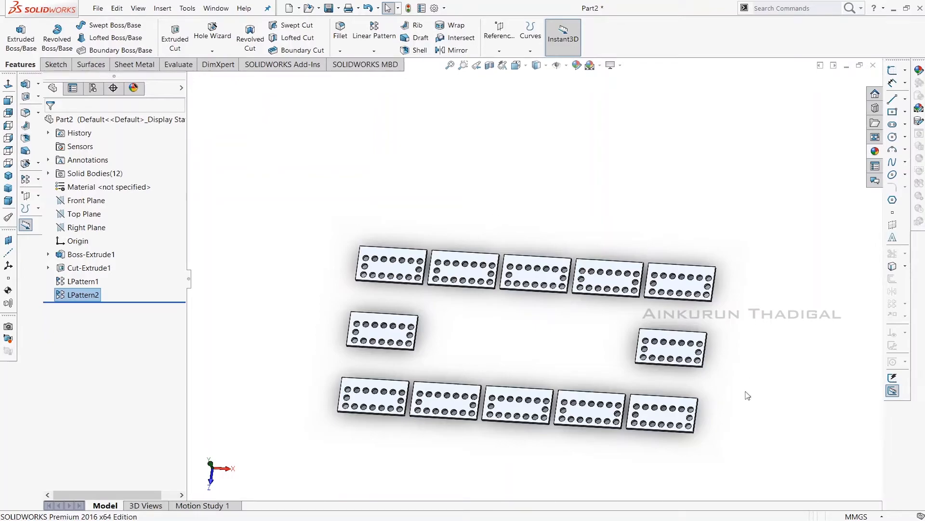
Step: Reopen the hole pattern LPattern1 for editing and enable its Instances to Vary option
left_click(745, 391)
middle_click_drag(744, 388, 748, 363)
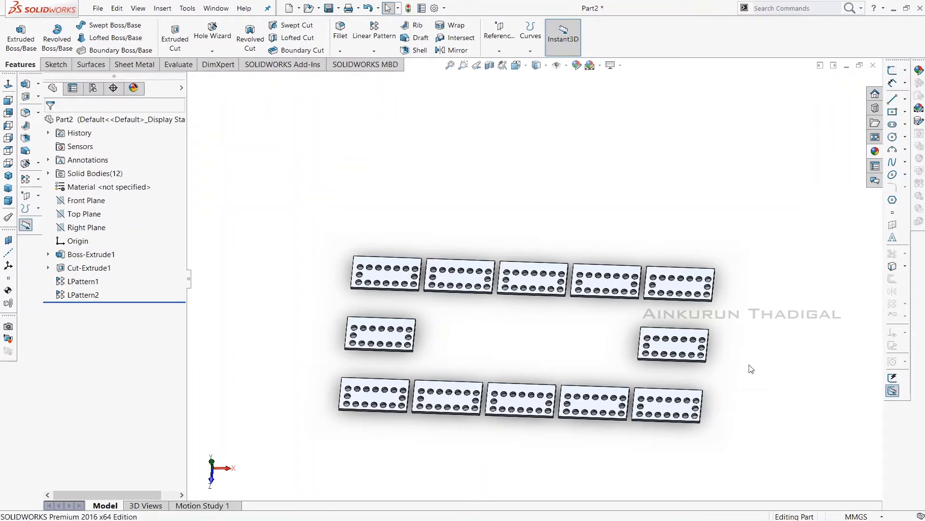
scroll(598, 161, "down", 2)
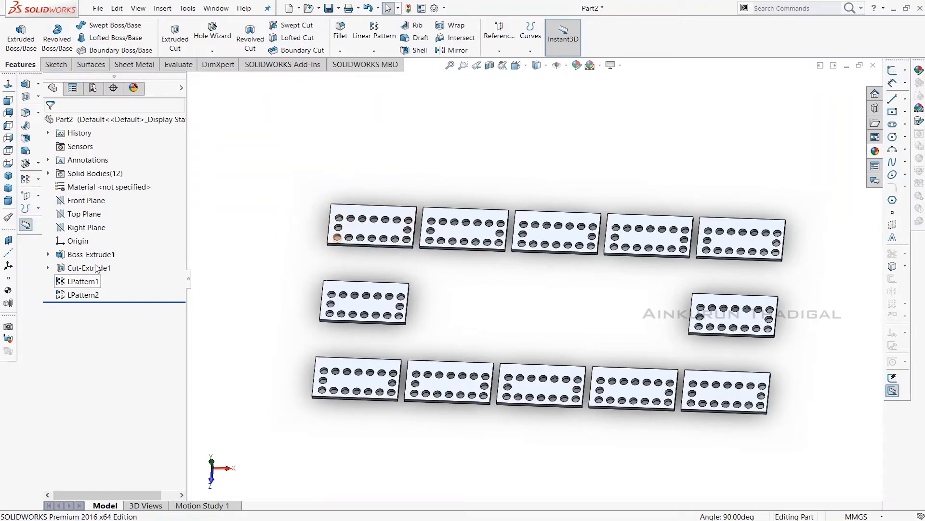
left_click(94, 280)
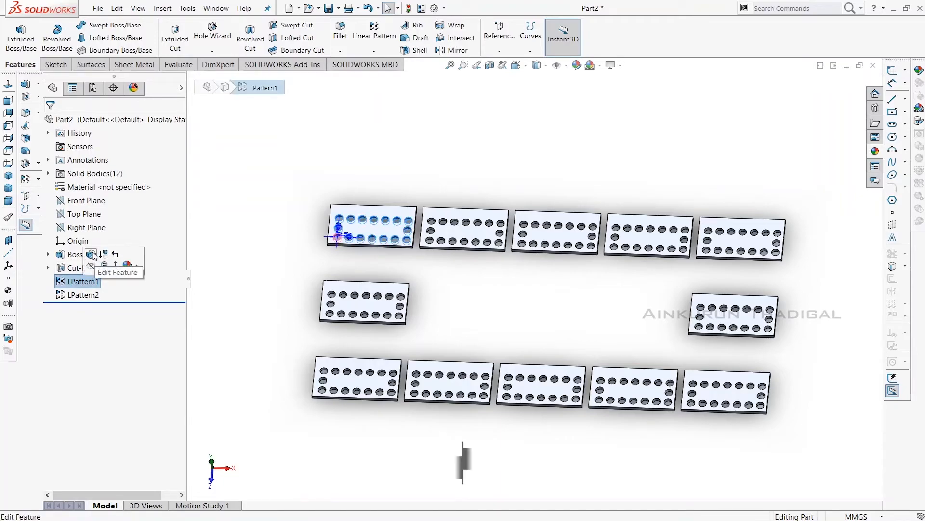
left_click(89, 268)
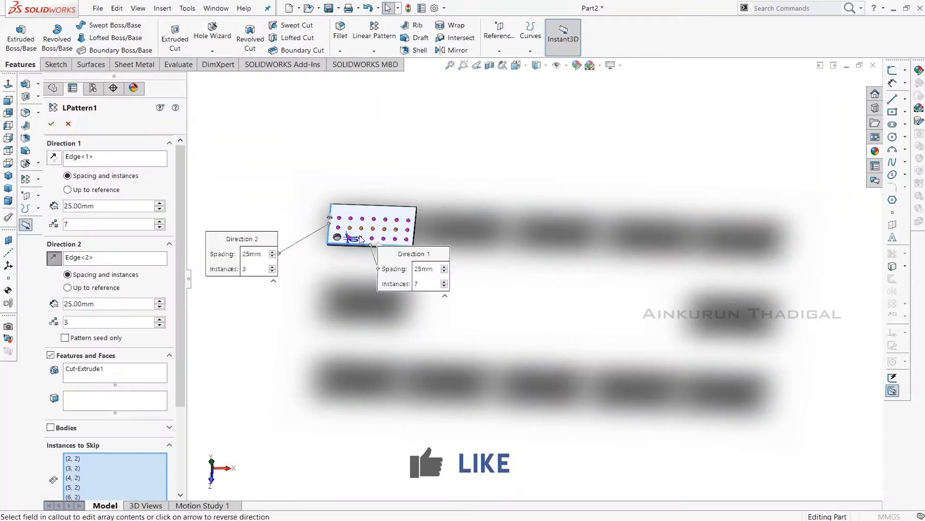
scroll(376, 215, "down", 6)
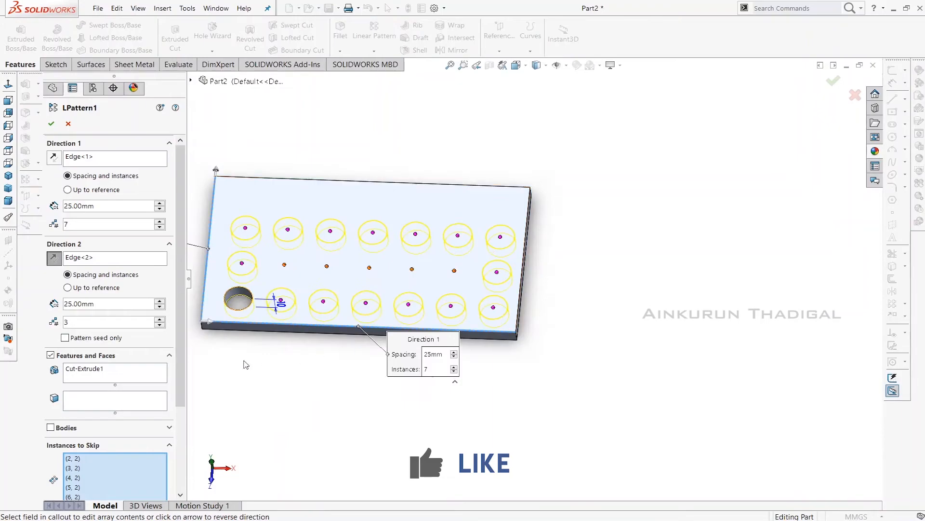
left_click_drag(186, 319, 184, 406)
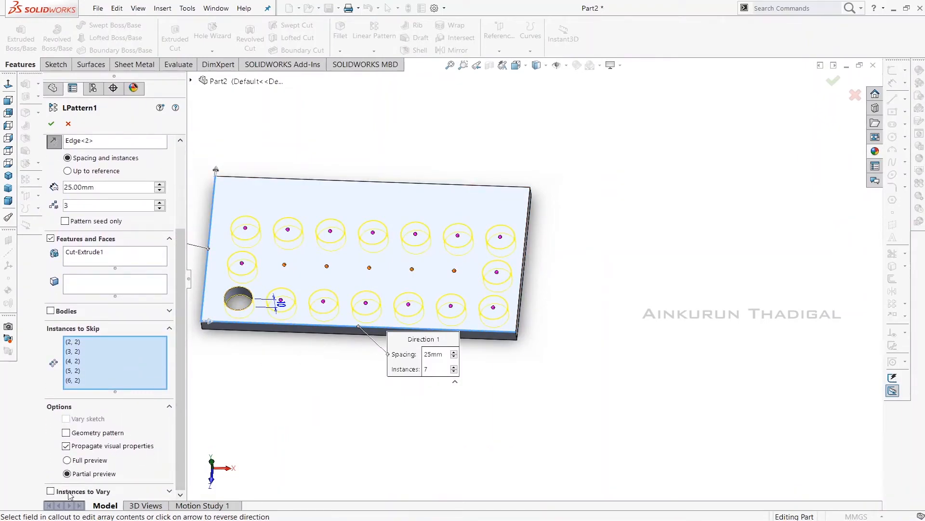
left_click(50, 491)
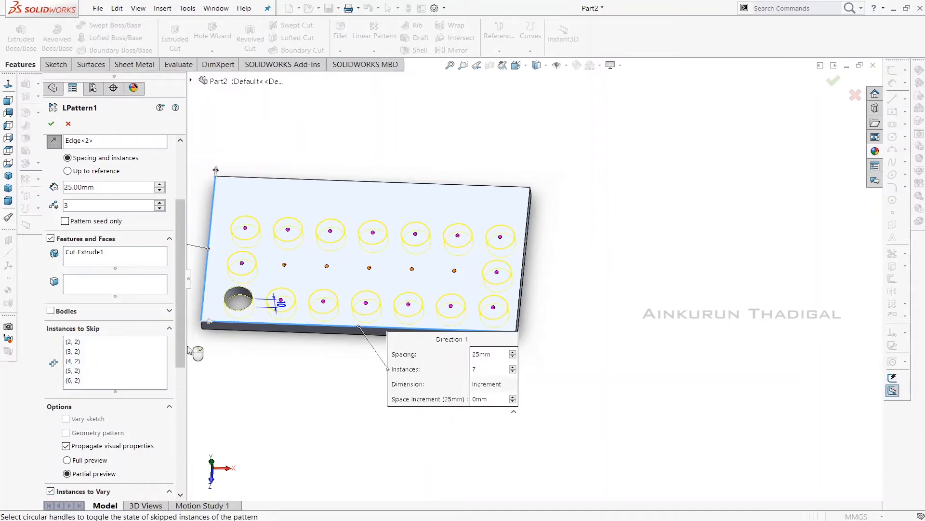
left_click_drag(180, 366, 178, 416)
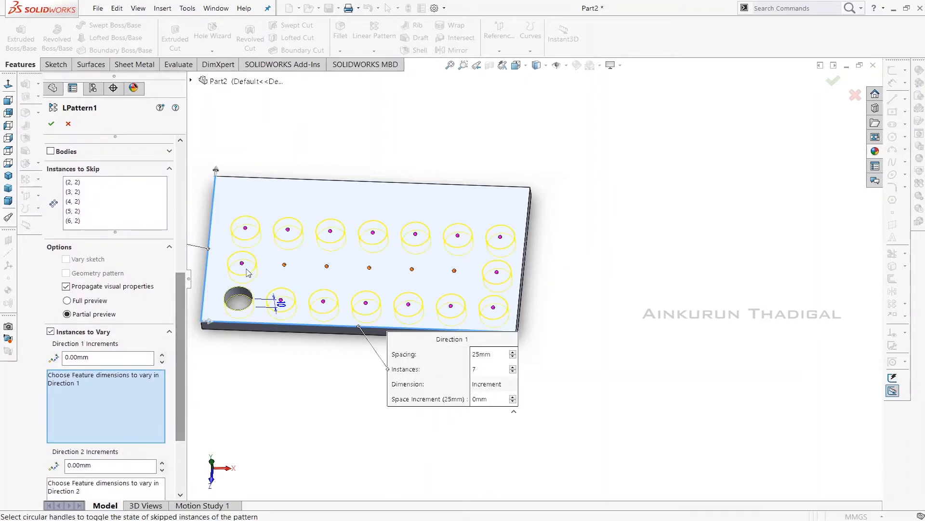
Step: Override the Direction 1 spacing of hole instance (3, 3) with 45 mm and accept the edited pattern
scroll(334, 266, "down", 2)
scroll(281, 256, "down", 1)
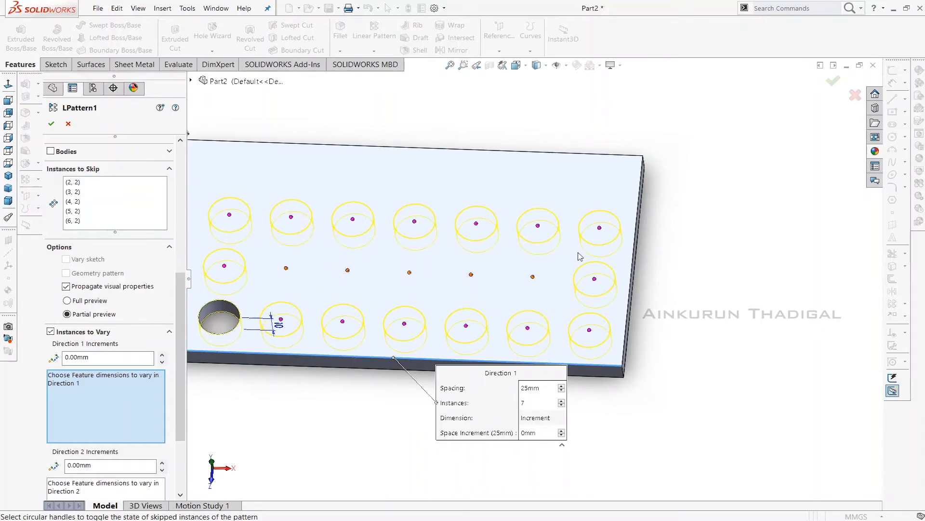
right_click(352, 218)
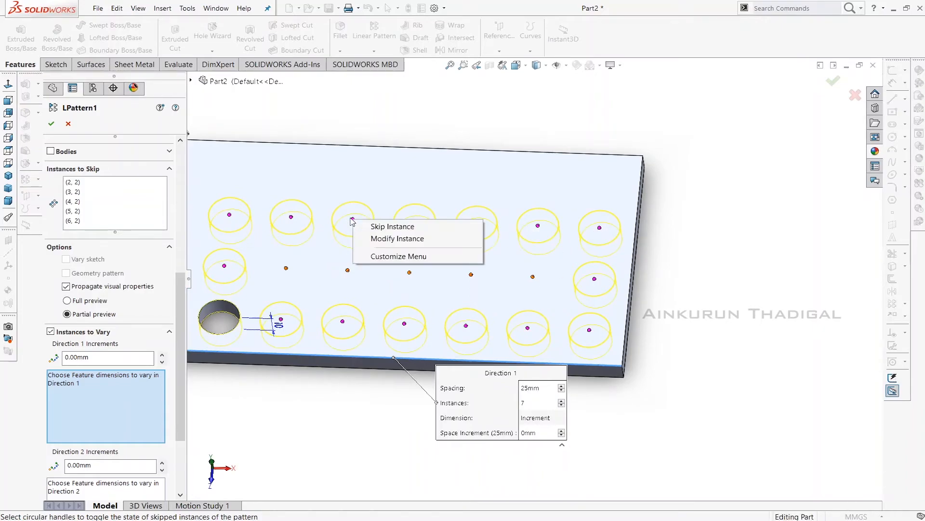
left_click(369, 238)
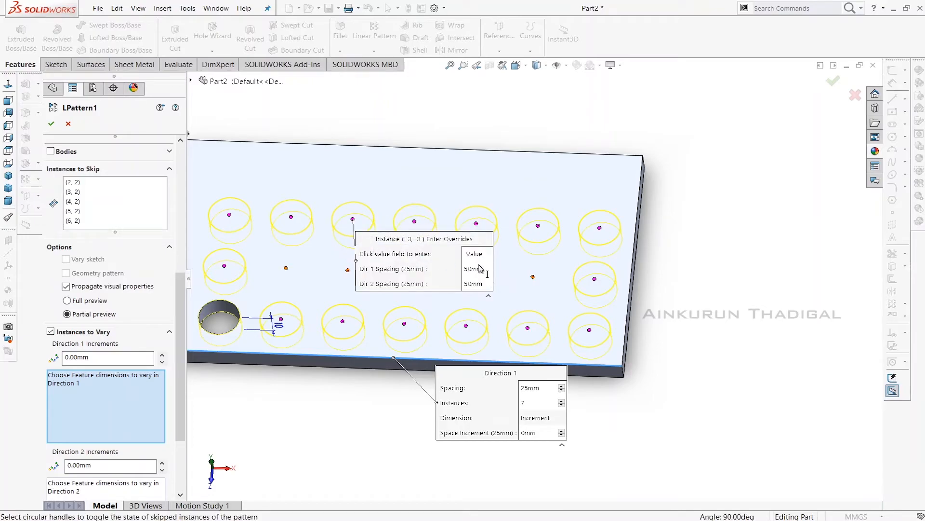
left_click(474, 269)
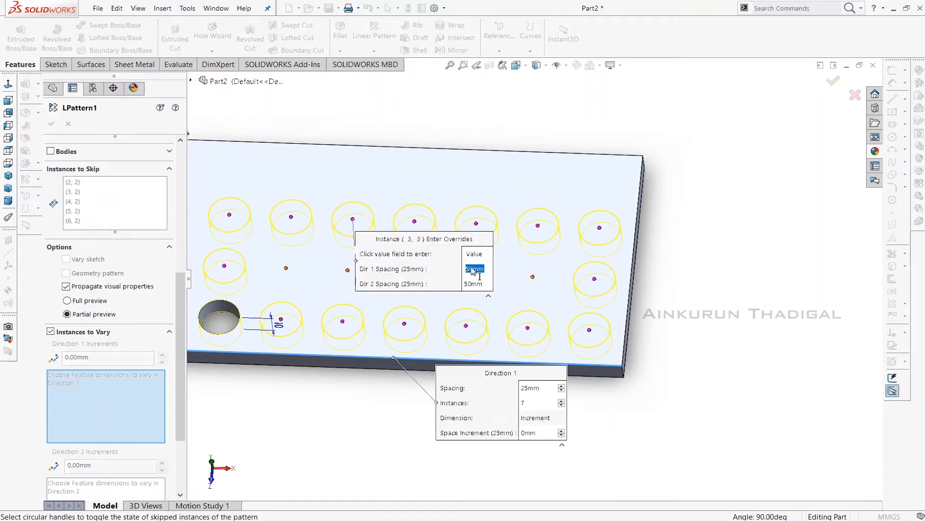
type("45")
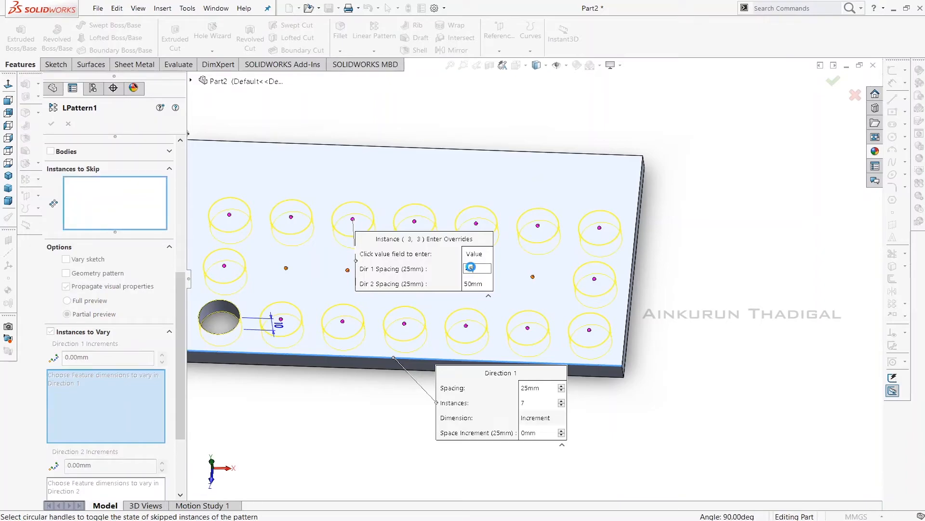
key("Return")
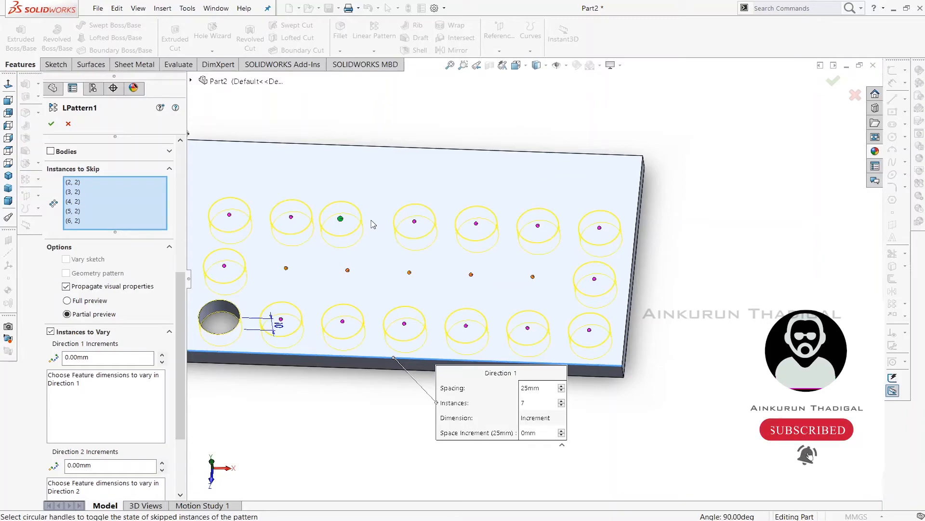
left_click(51, 123)
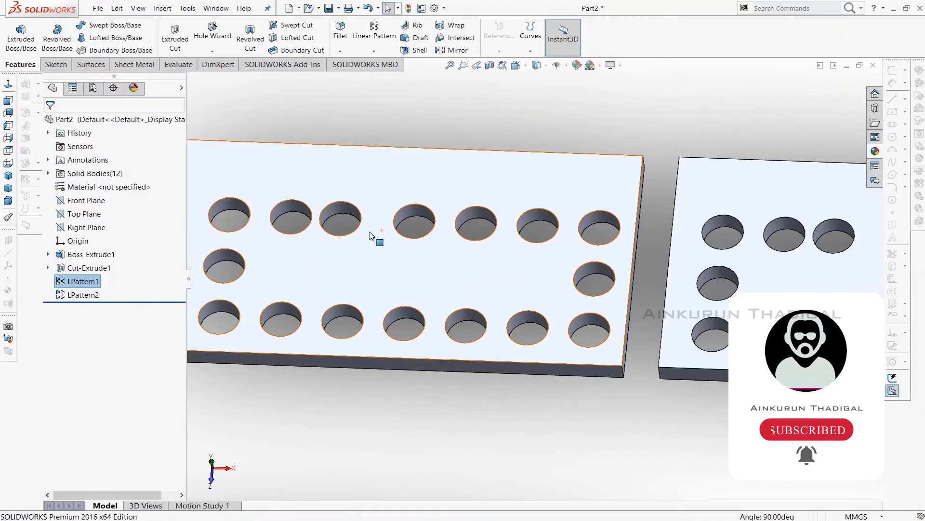
scroll(665, 351, "up", 10)
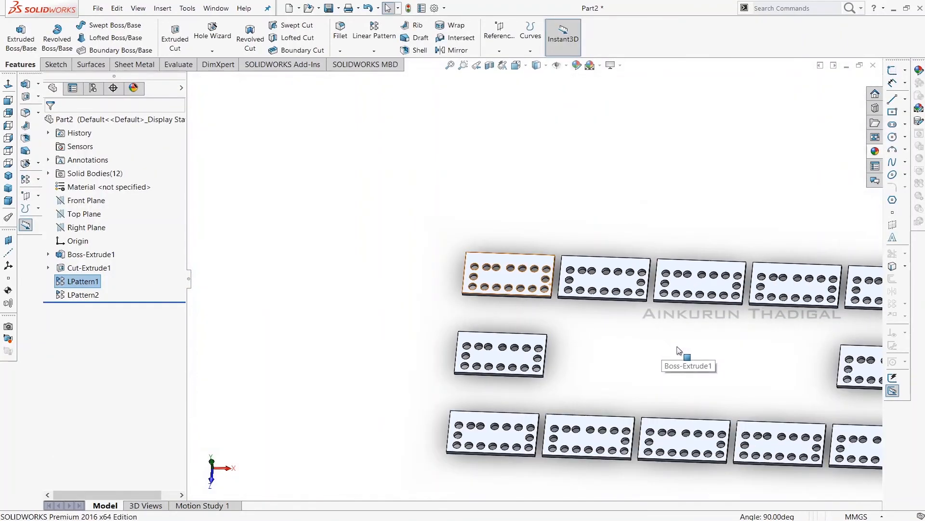